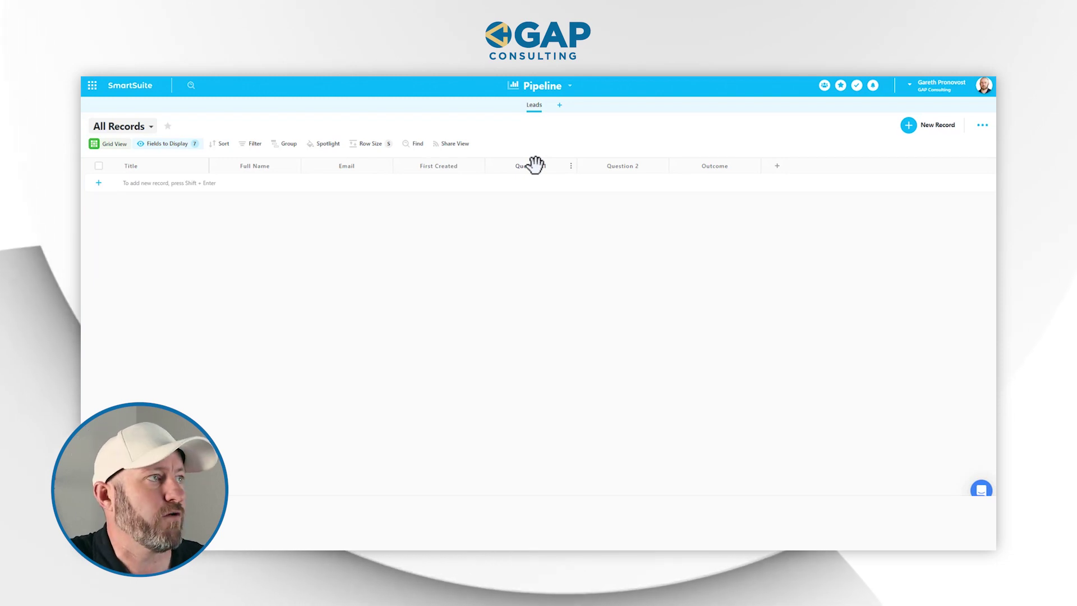
Open the views list for the empty Leads table
click(126, 141)
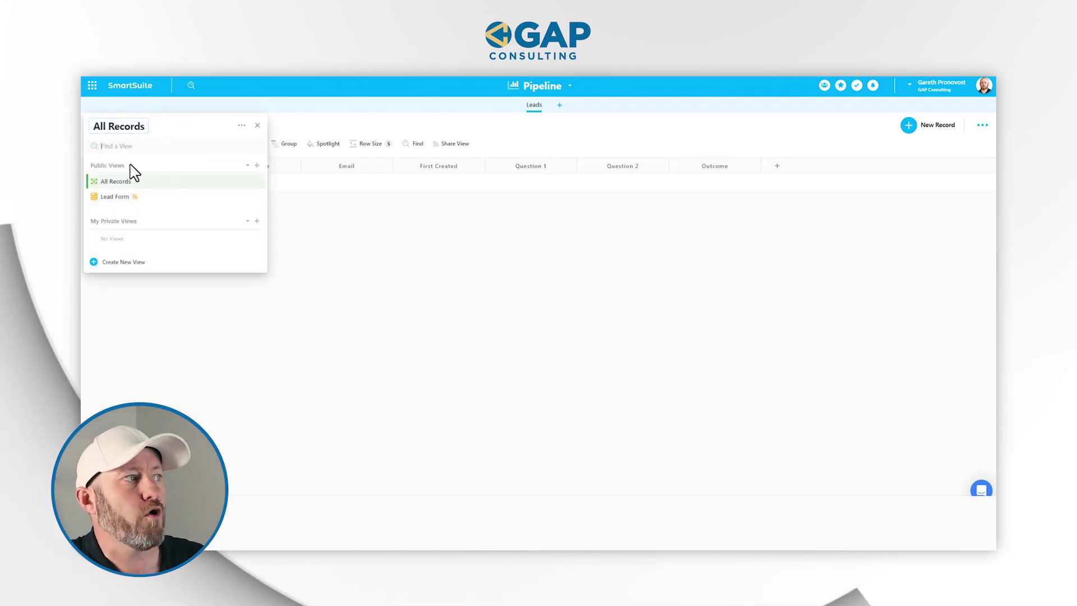
Switch to the Lead Form view and review its Colorado Avalanche question
click(137, 200)
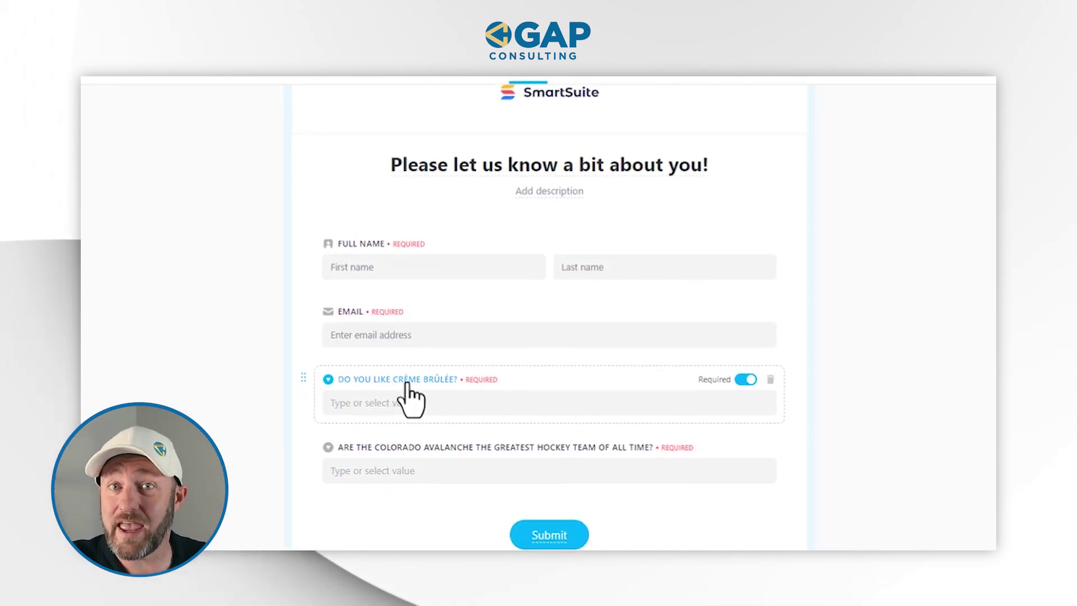
click(418, 449)
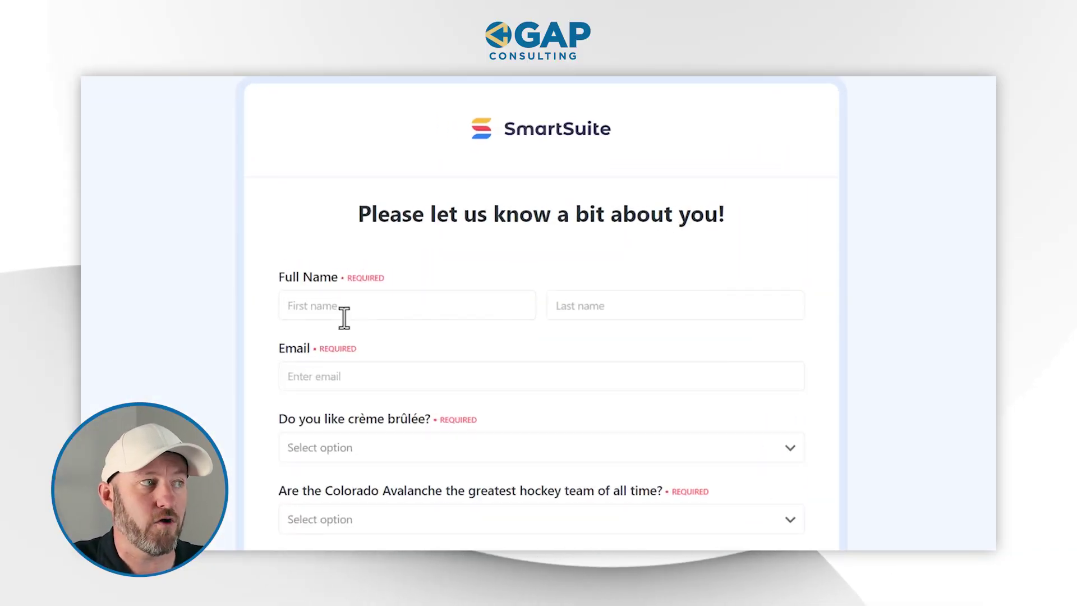
Enter the lead's first name, last name and email address in the form
click(344, 316)
text(Gareth)
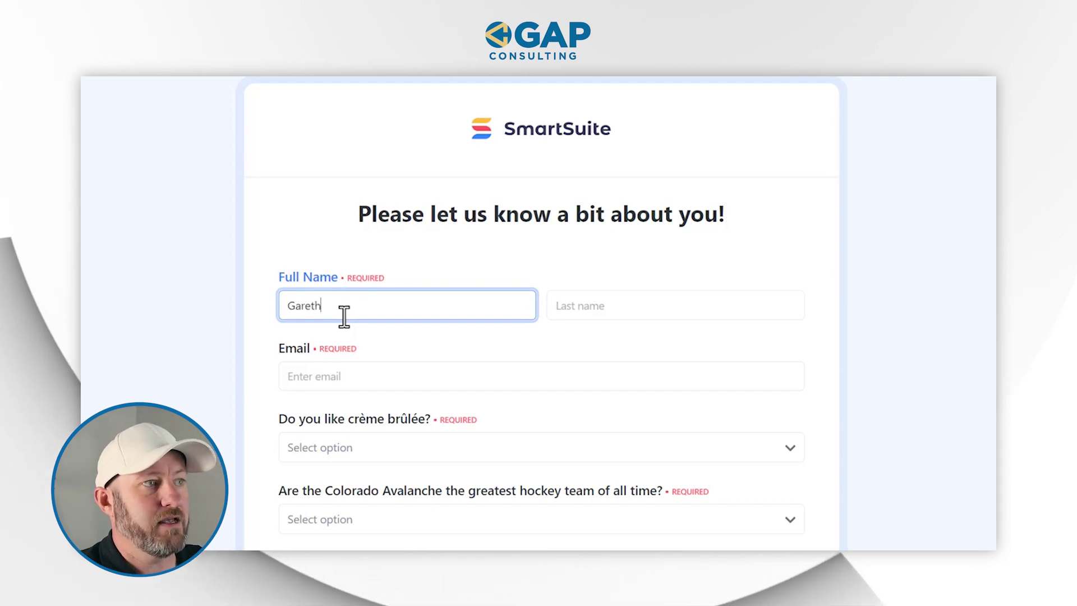
key(Tab)
text(P)
key(Tab)
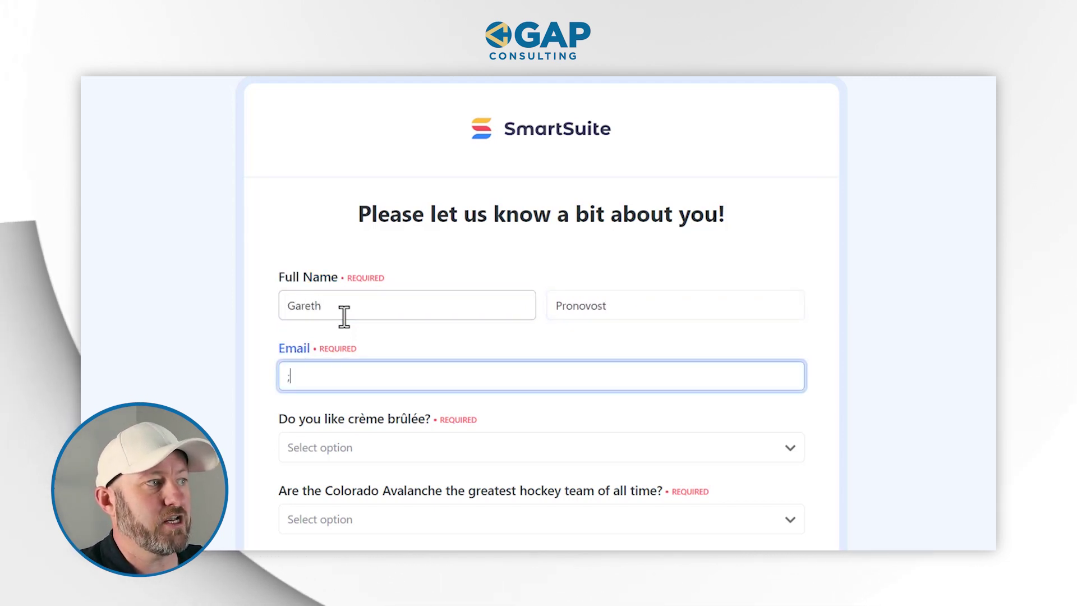
Answer Yes to both the crème brûlée and Colorado Avalanche questions
key(Tab)
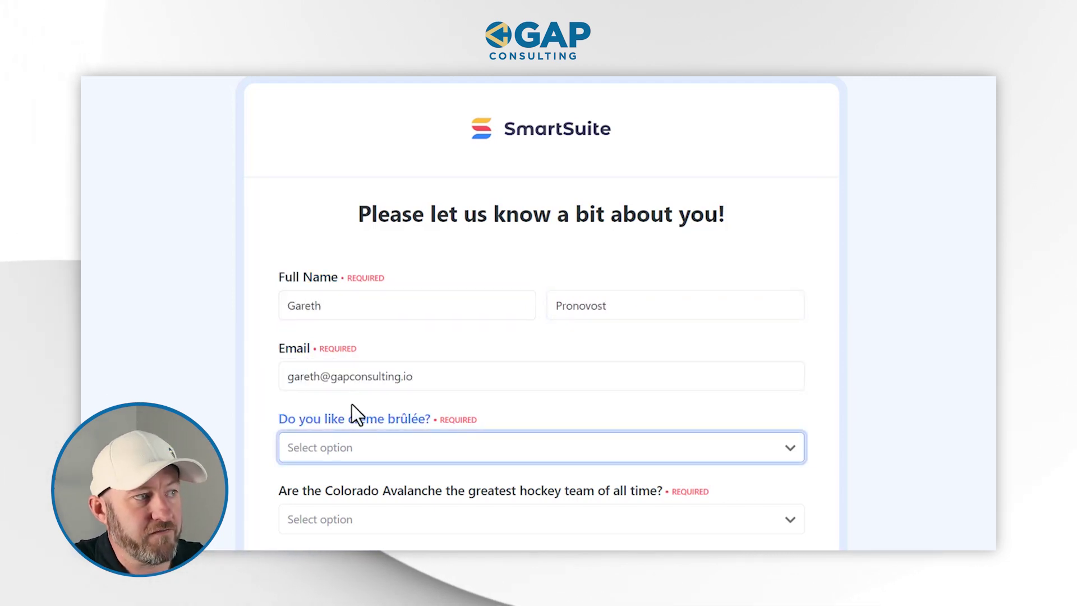
click(362, 453)
click(344, 490)
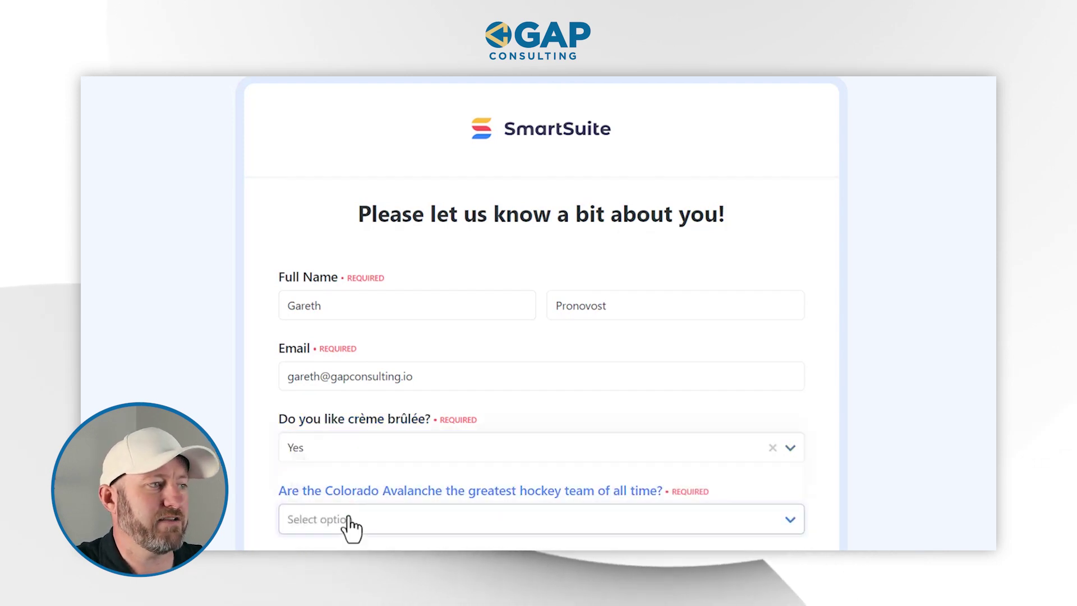
click(323, 516)
click(300, 448)
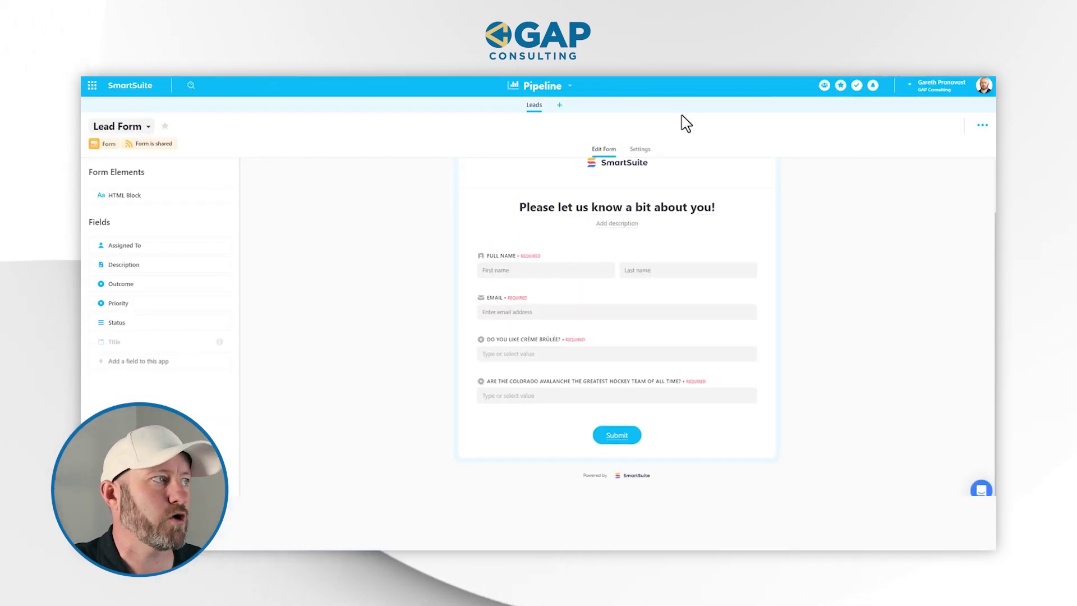
click(147, 124)
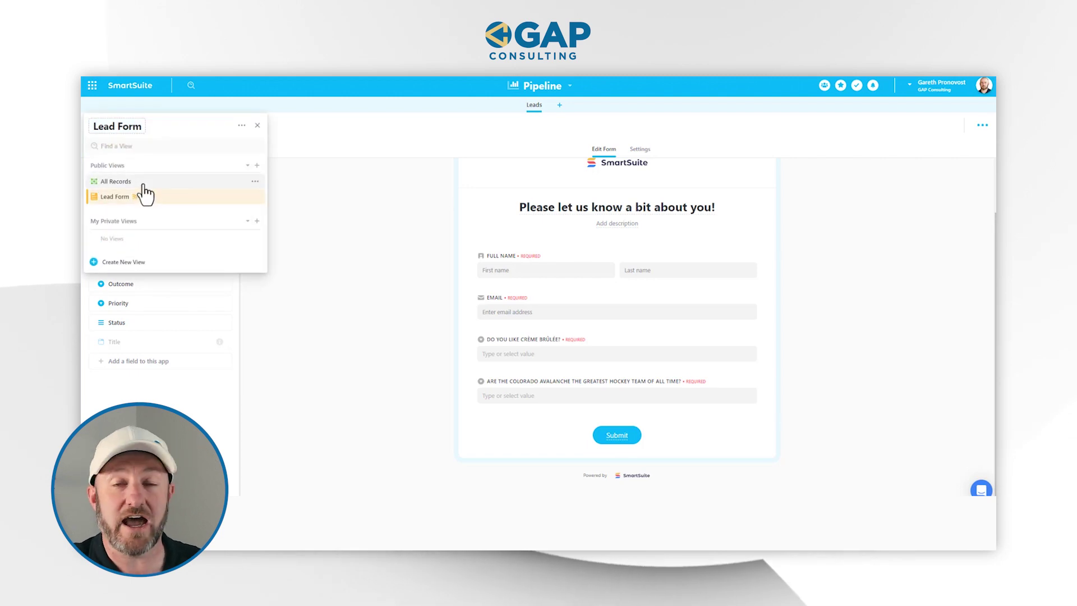
Show All Records, widen the Title column, and check the lead's Full Name and Title
click(144, 185)
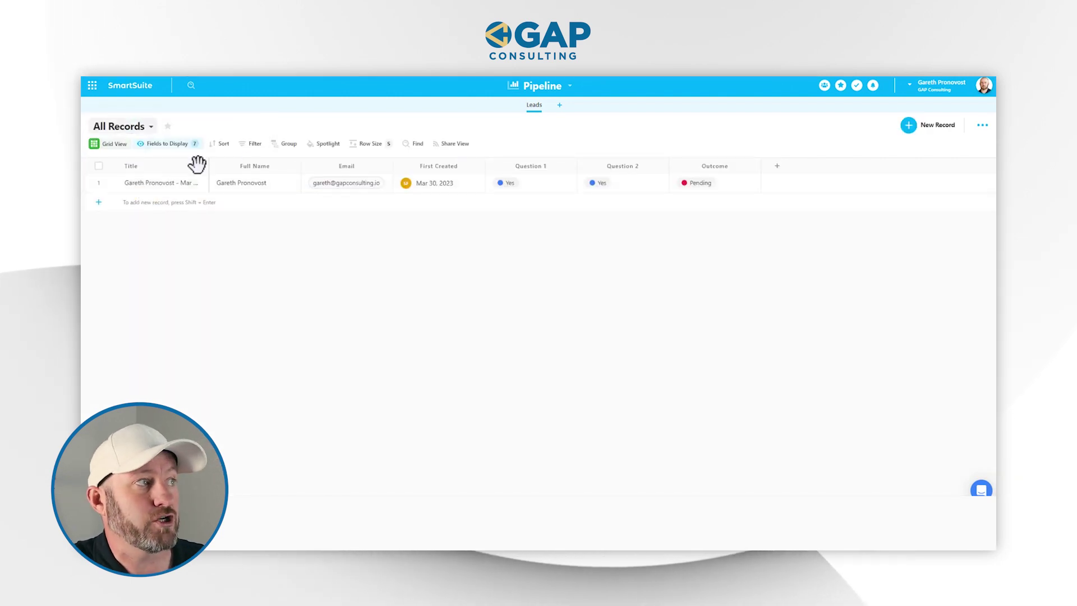
drag(208, 166, 238, 164)
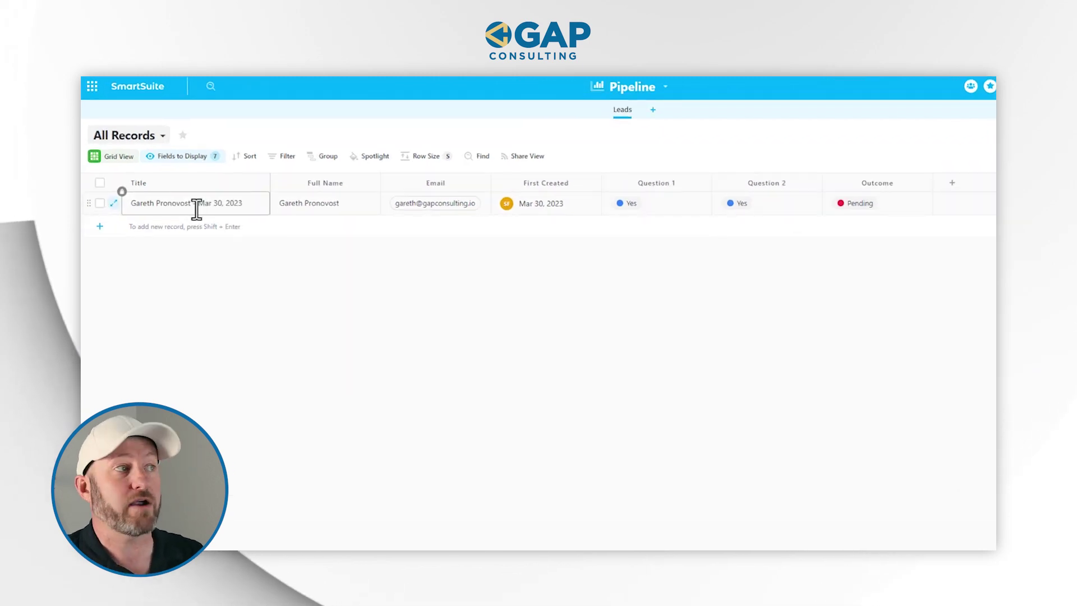
click(289, 212)
click(224, 208)
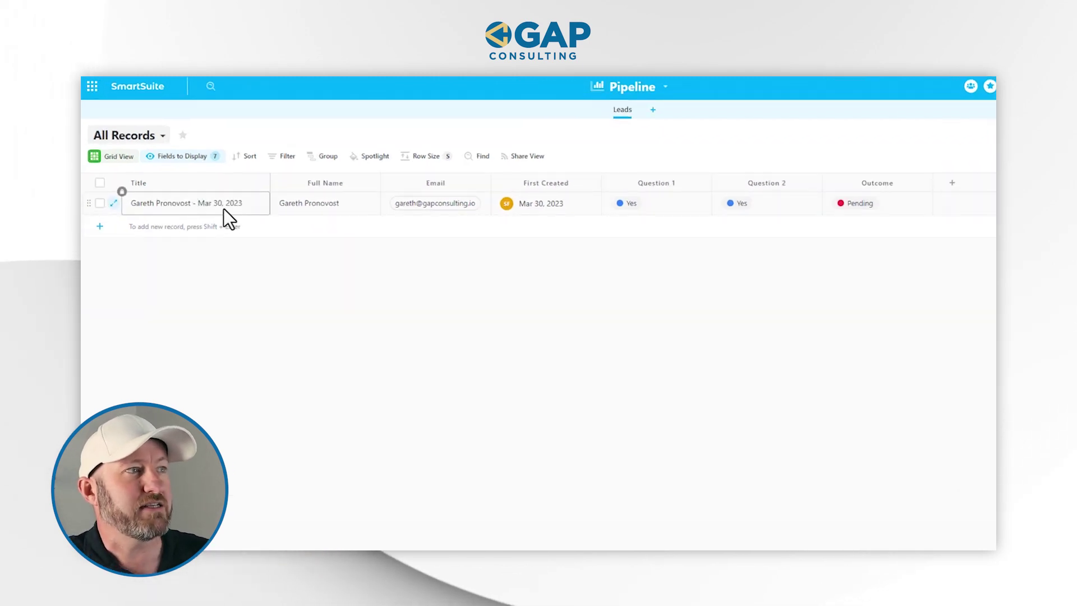
Check the lead's Email, Question 2 and Outcome values, then open the Outcome field settings
click(429, 208)
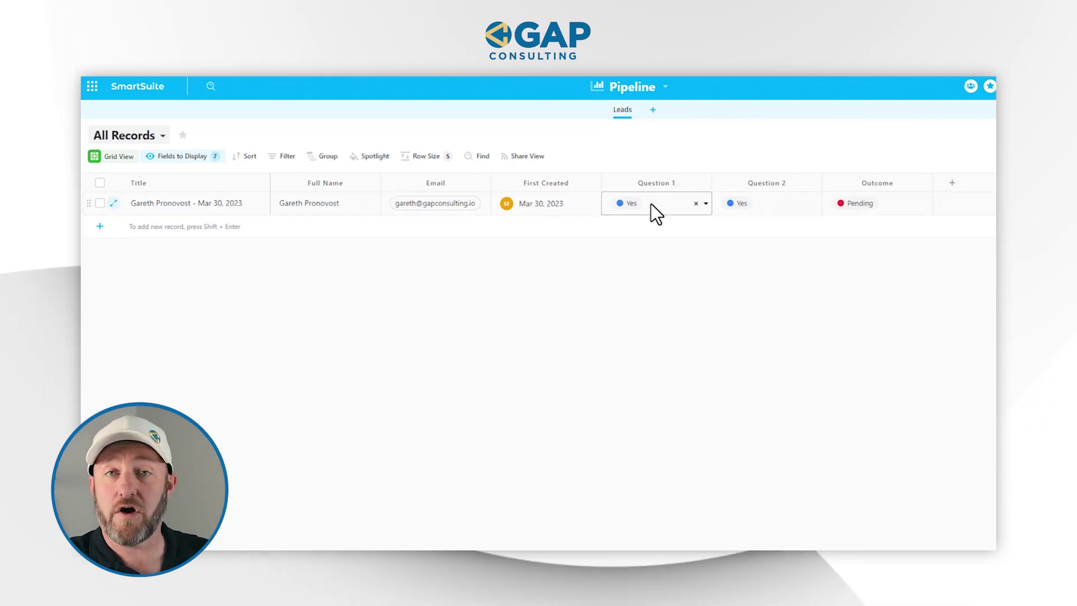
click(744, 207)
click(892, 212)
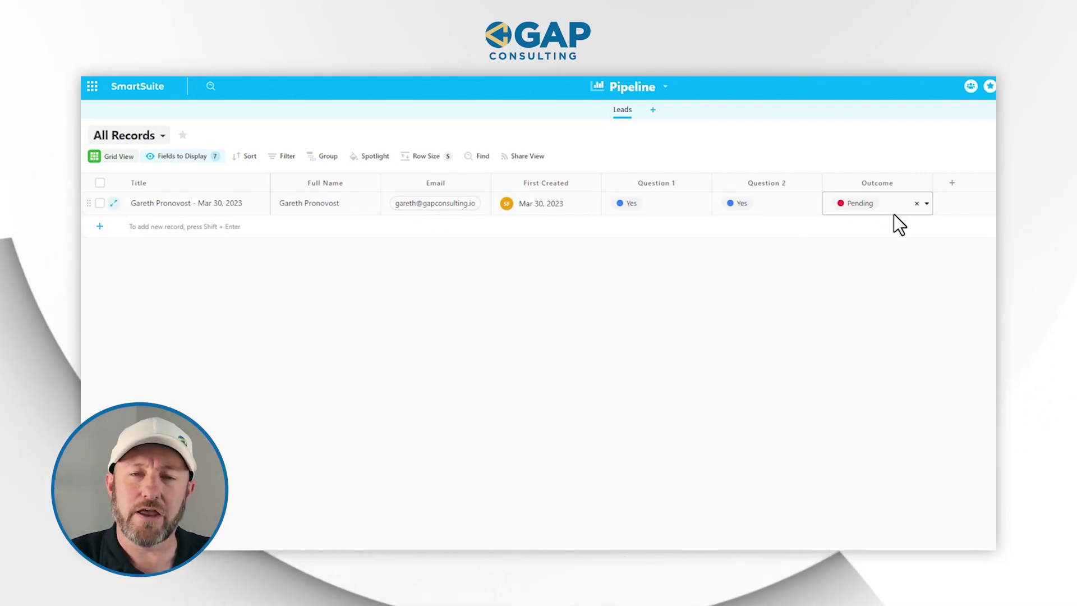
click(878, 183)
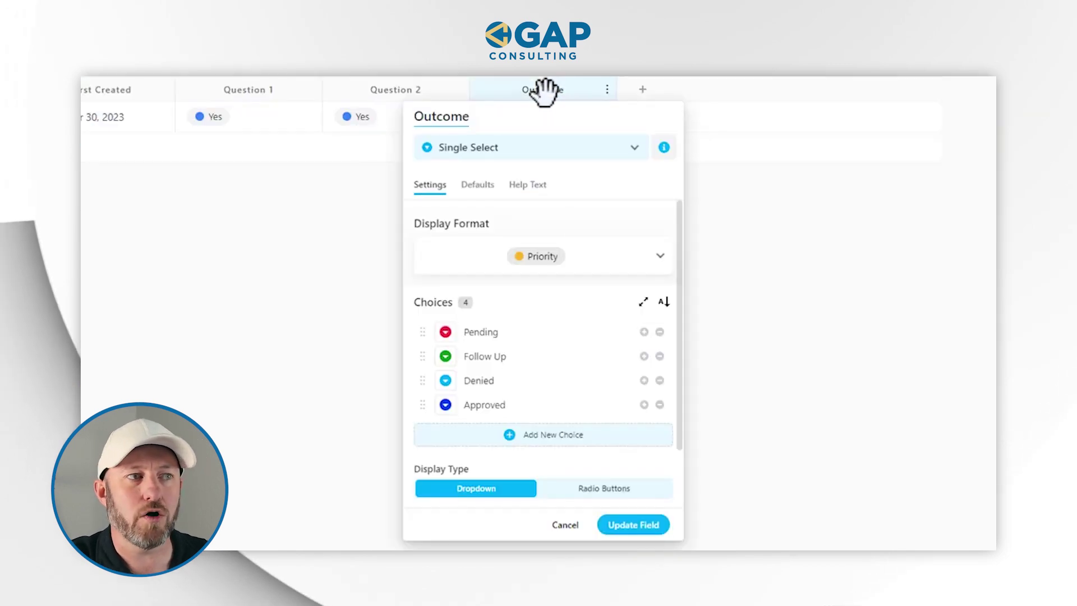
Confirm Outcome defaults to Pending with choices Pending, Follow Up, Denied, Approved, and update the field
click(480, 185)
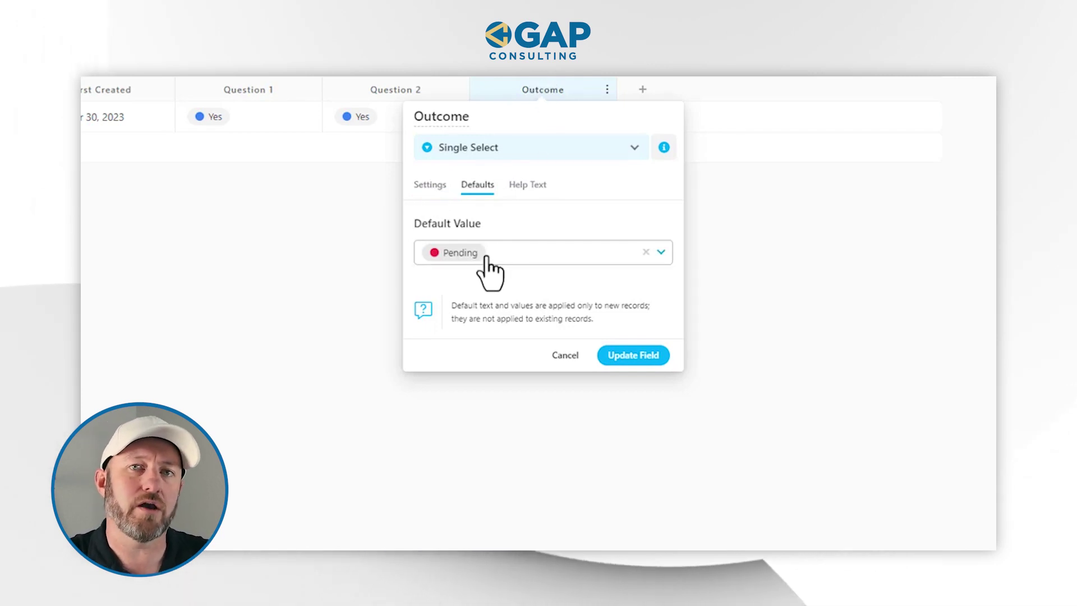
click(431, 186)
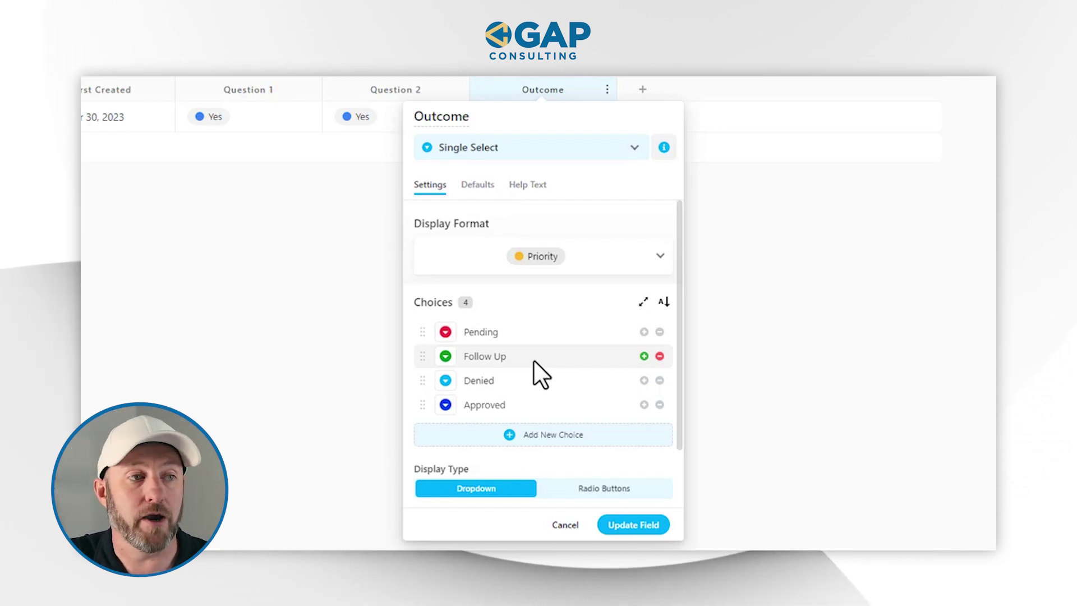
click(633, 526)
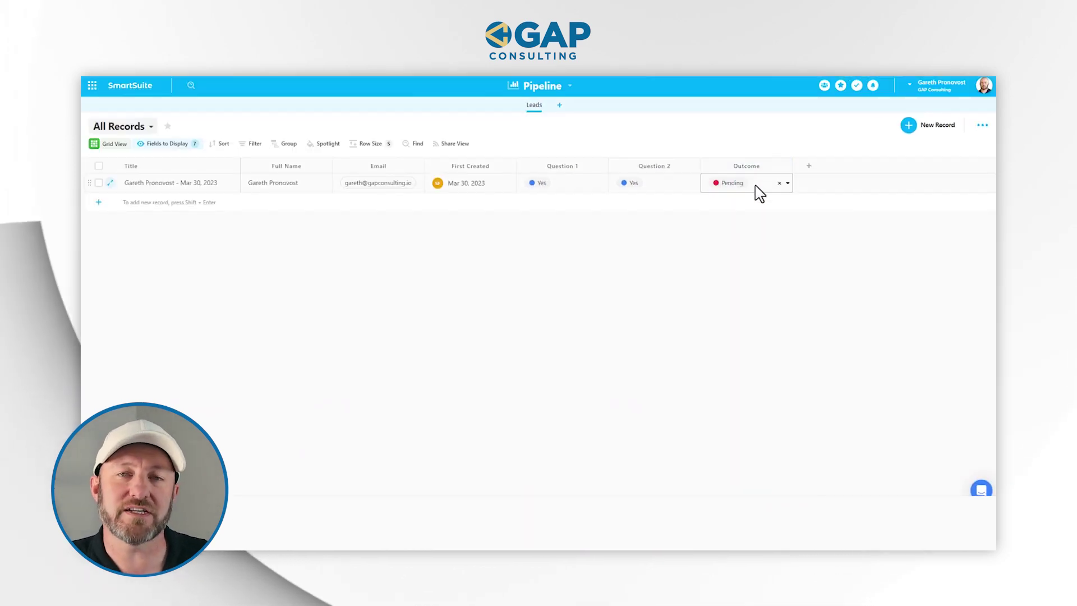
Create a new automation from the Pipeline solution's options menu
click(785, 236)
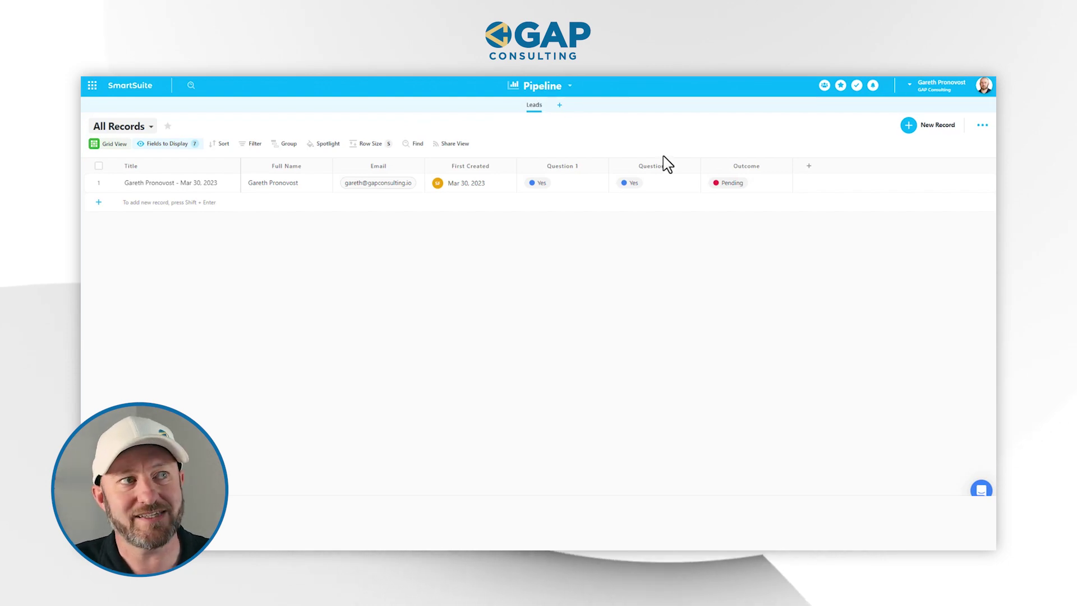
click(558, 88)
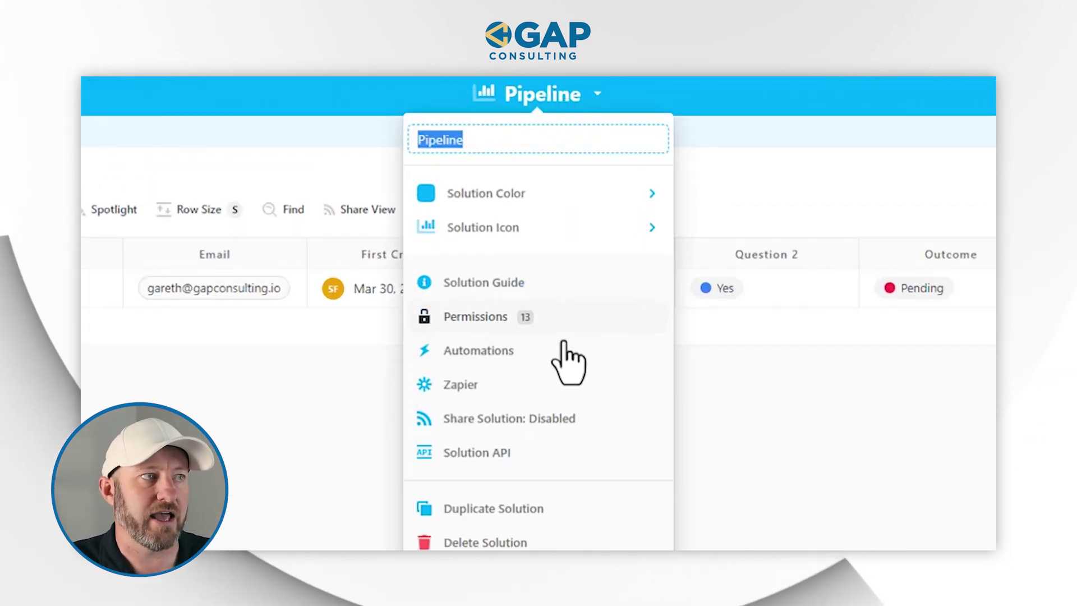
click(558, 349)
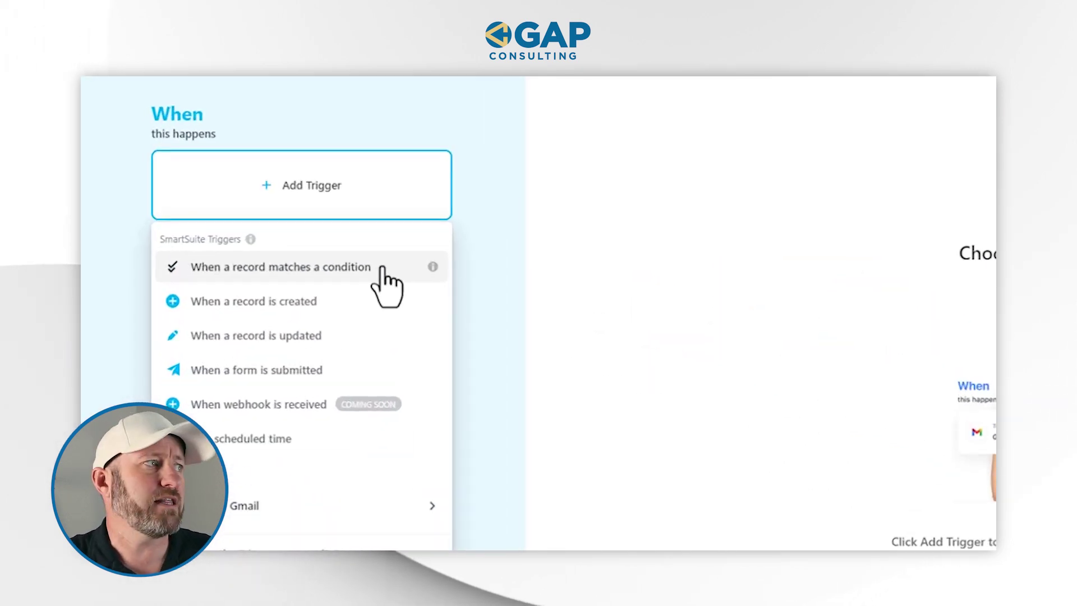
Trigger the automation when a Leads record's Outcome equals Approved
click(346, 268)
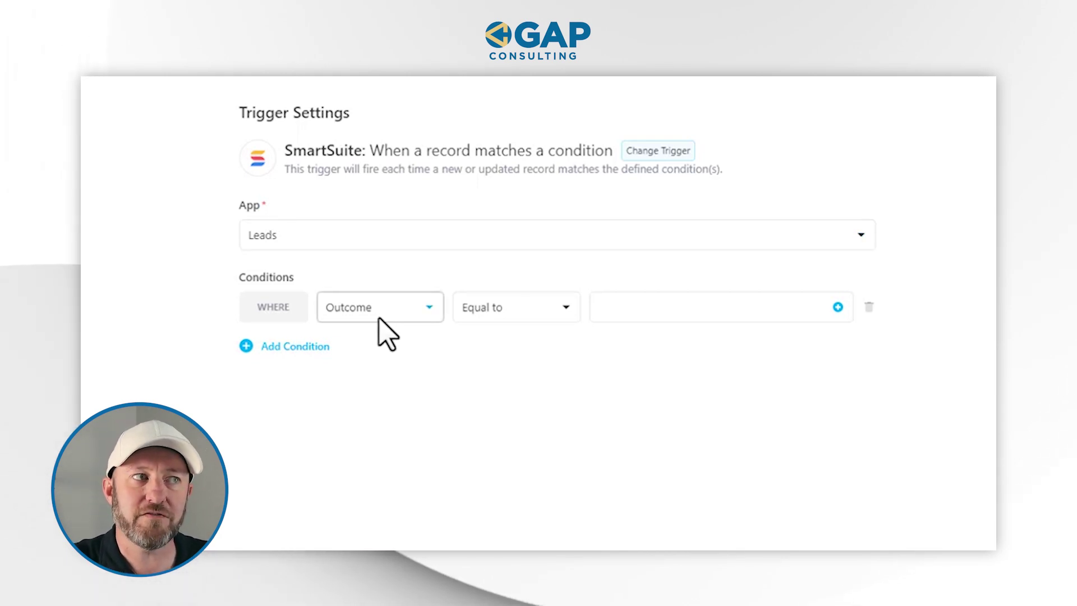
click(649, 315)
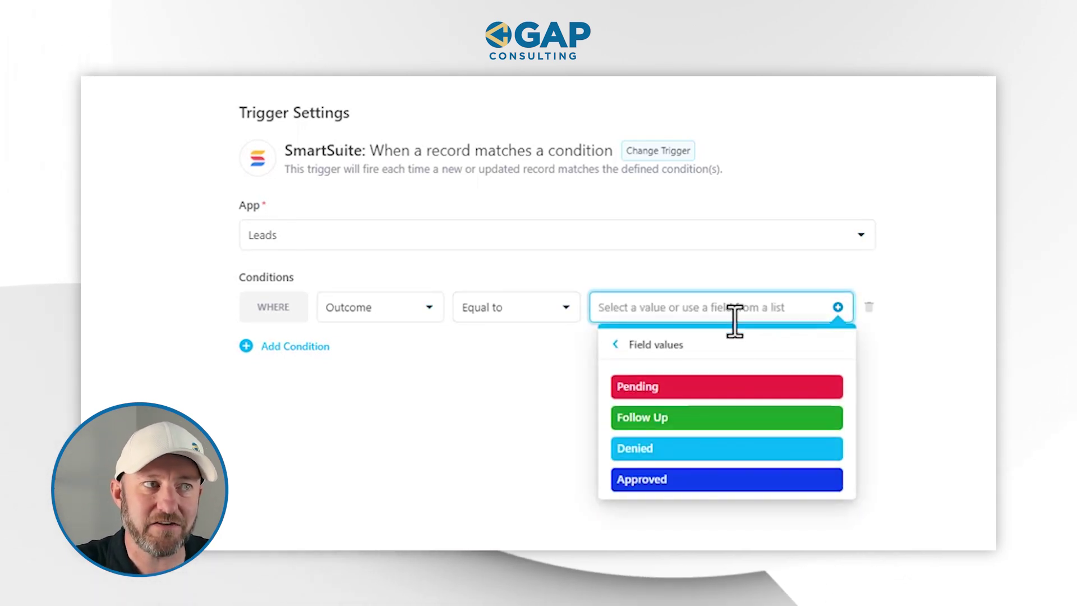
click(693, 480)
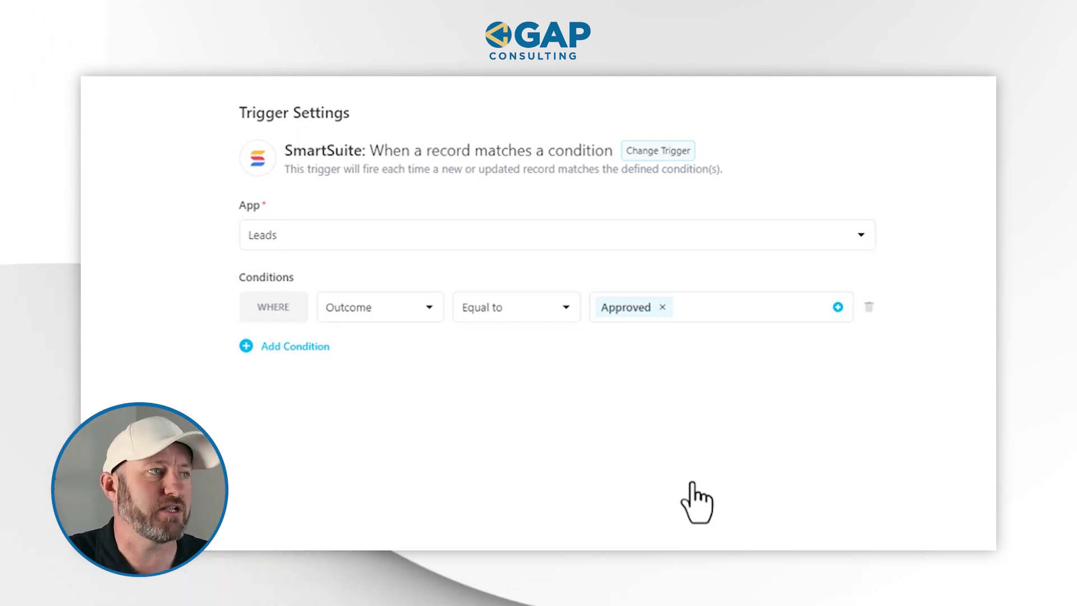
Add an AND condition requiring the Email field to be not empty
click(311, 347)
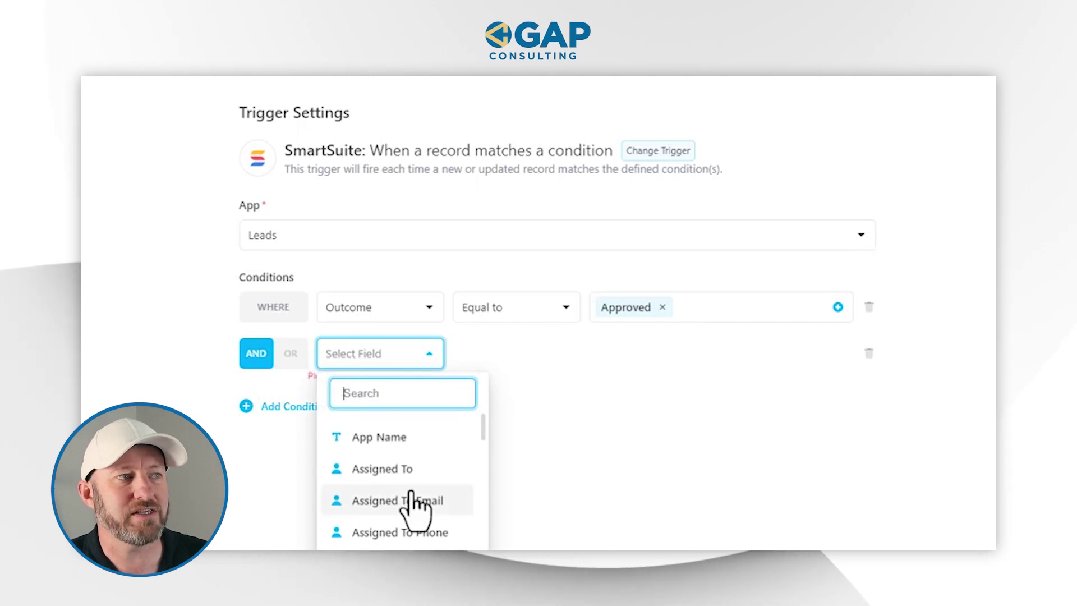
text(em)
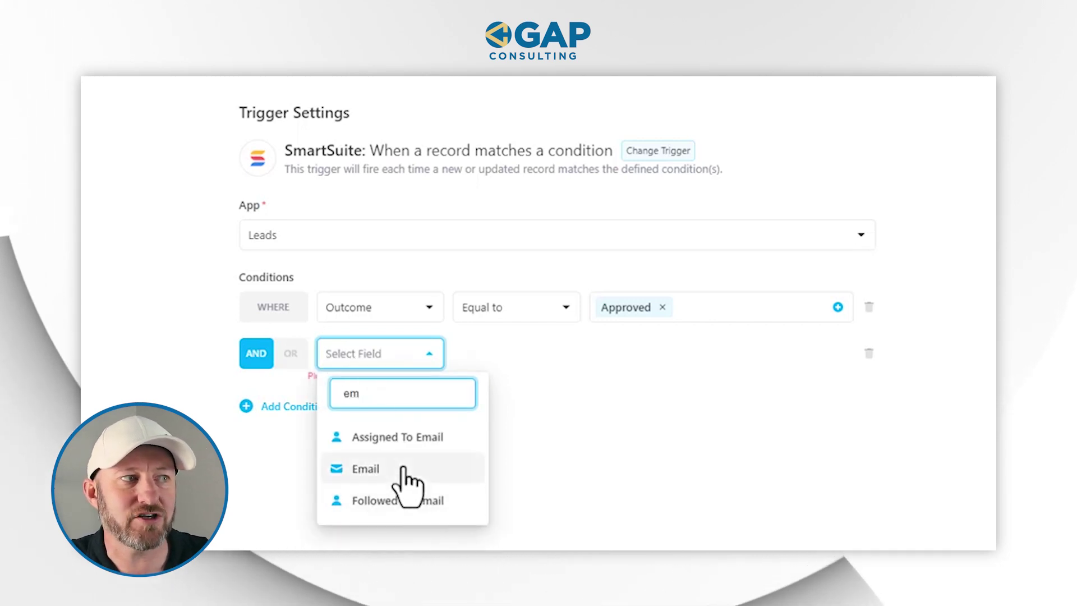
click(408, 486)
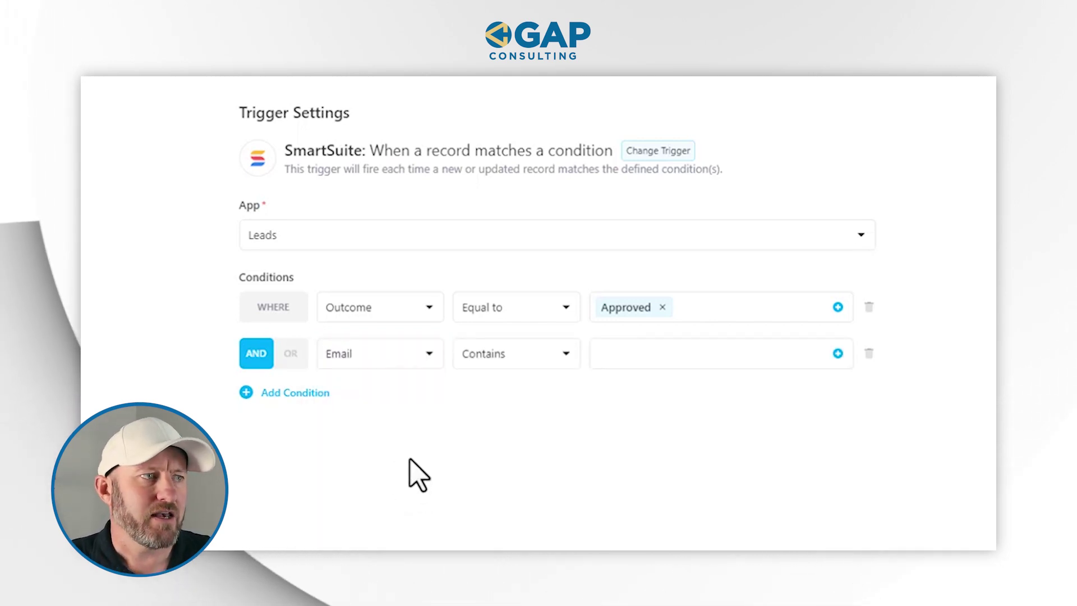
click(490, 354)
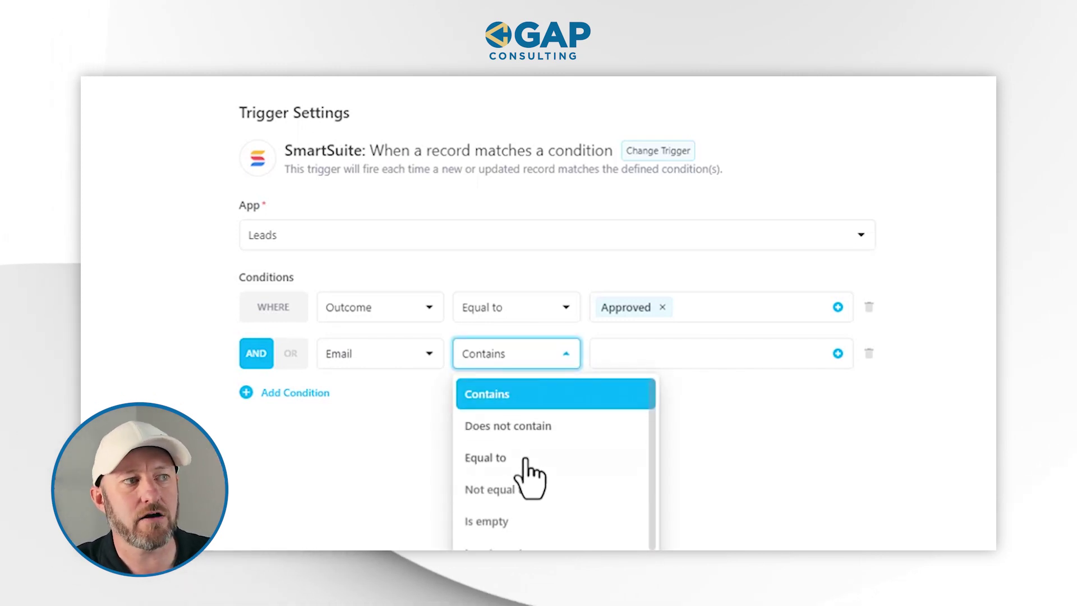
click(540, 540)
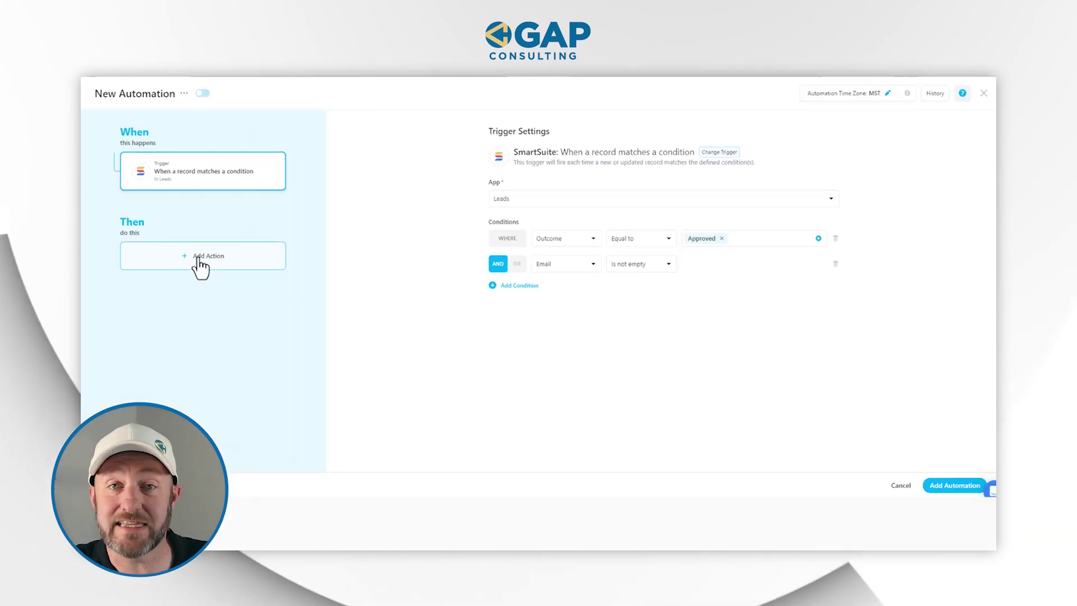
Add a Gmail 'Send an email' action and connect a new Google account credential
click(199, 261)
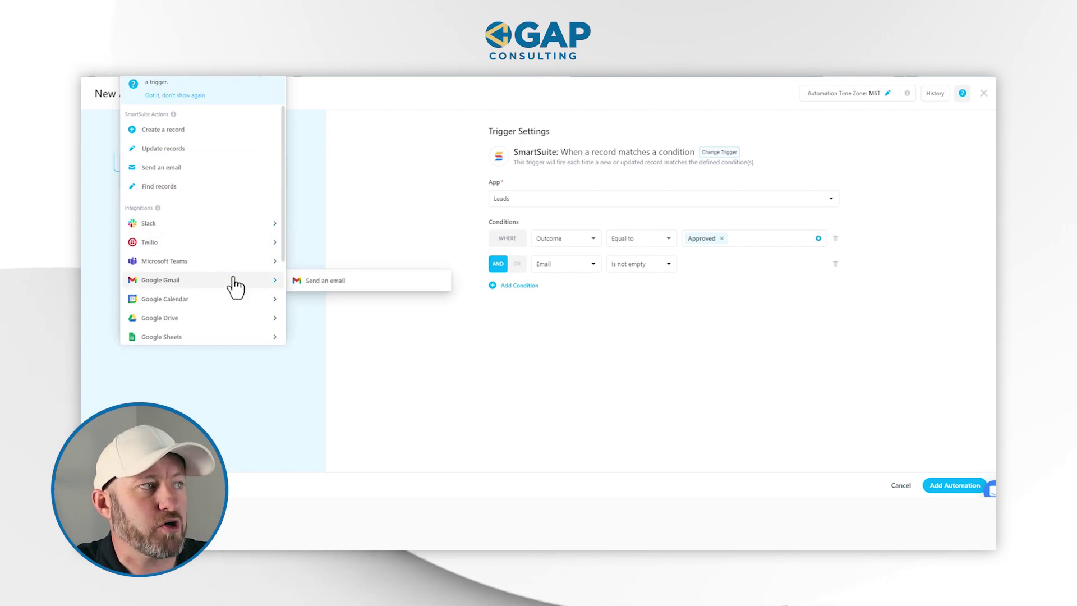
click(328, 282)
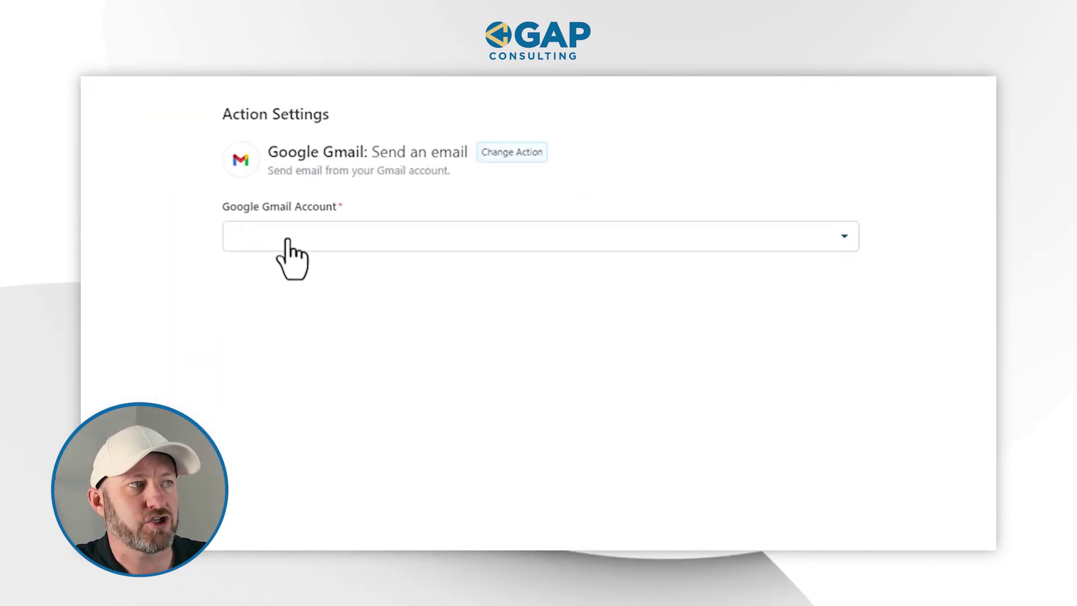
click(286, 240)
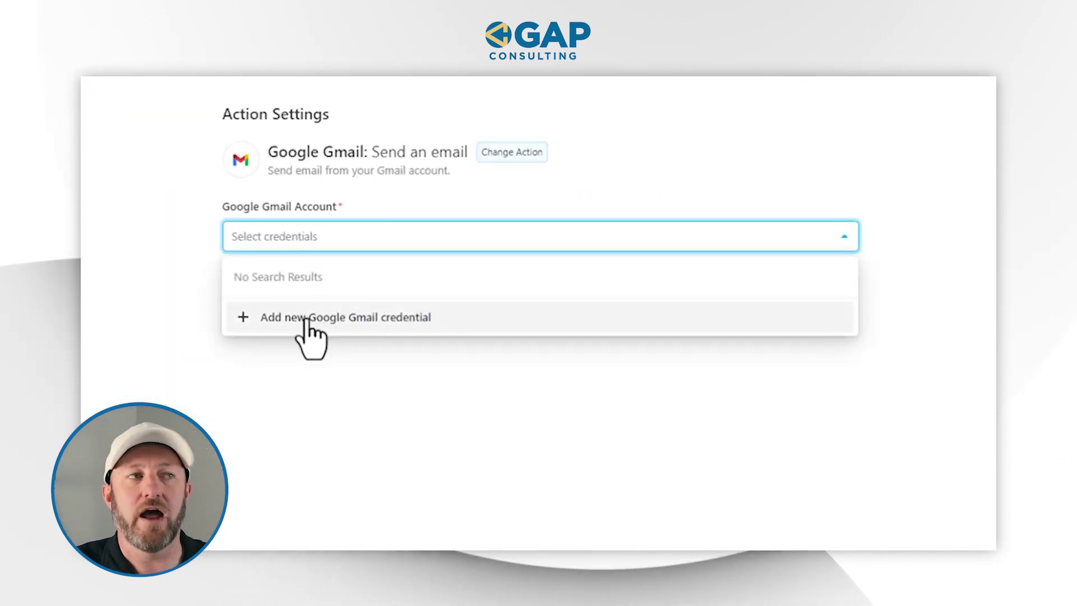
click(308, 319)
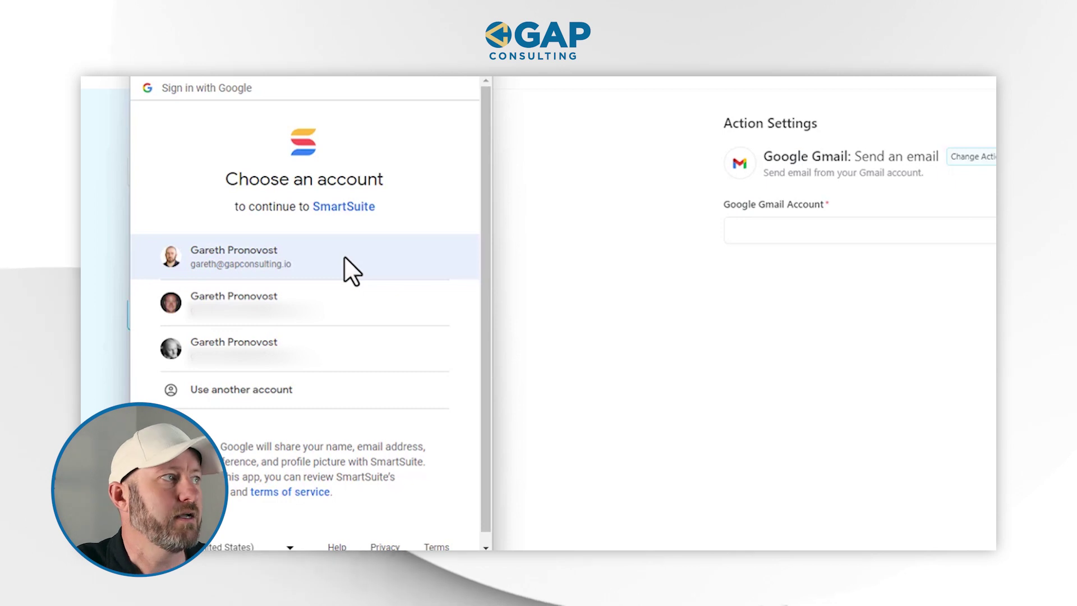
click(345, 260)
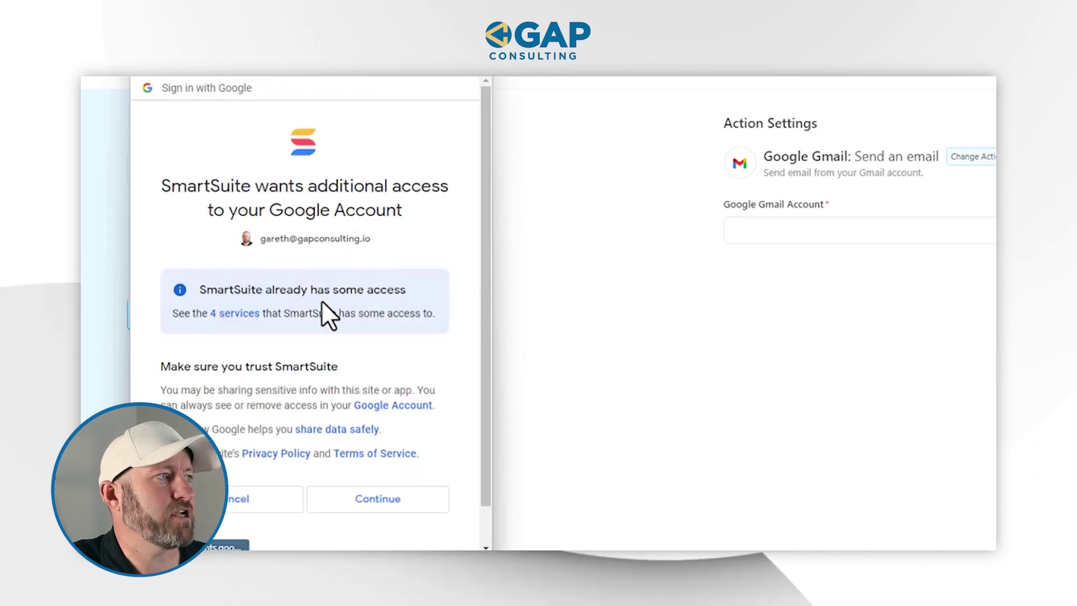
click(366, 508)
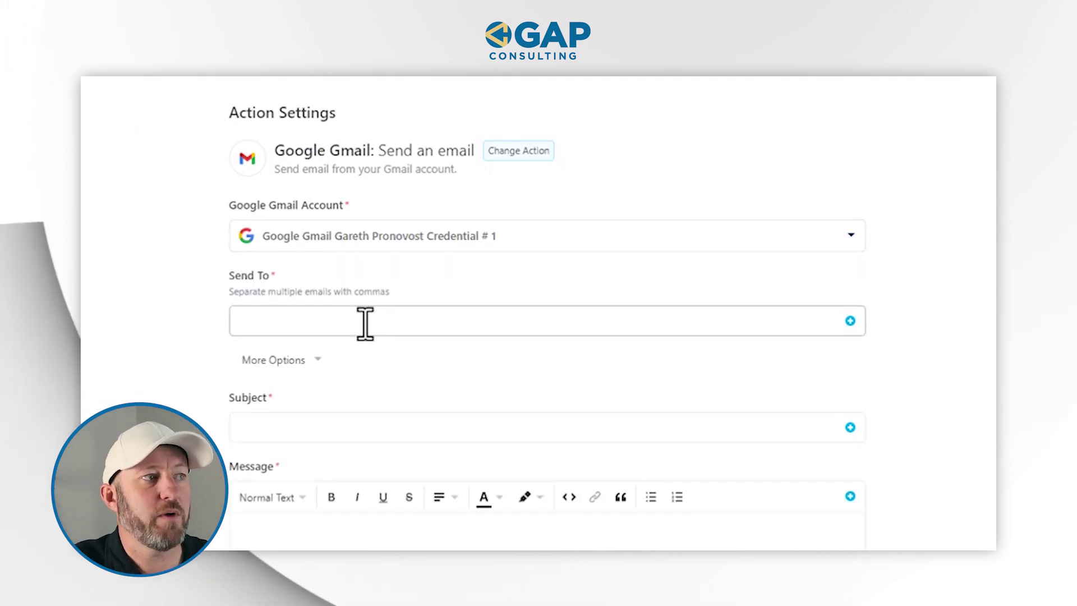
Send the email to the lead's Email field with subject 'Approved!'
click(365, 323)
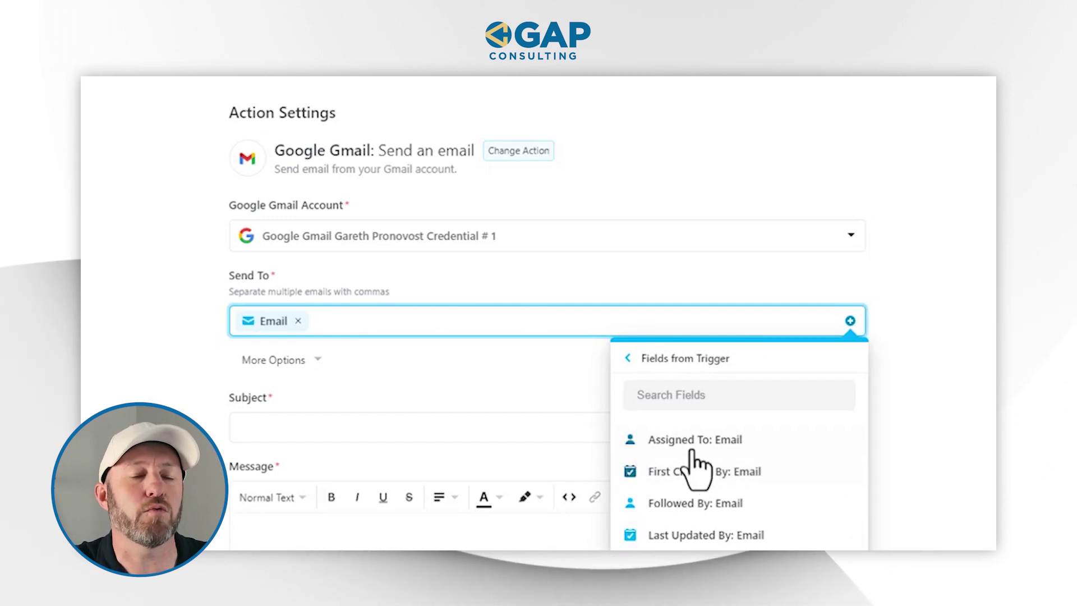
click(894, 433)
click(487, 432)
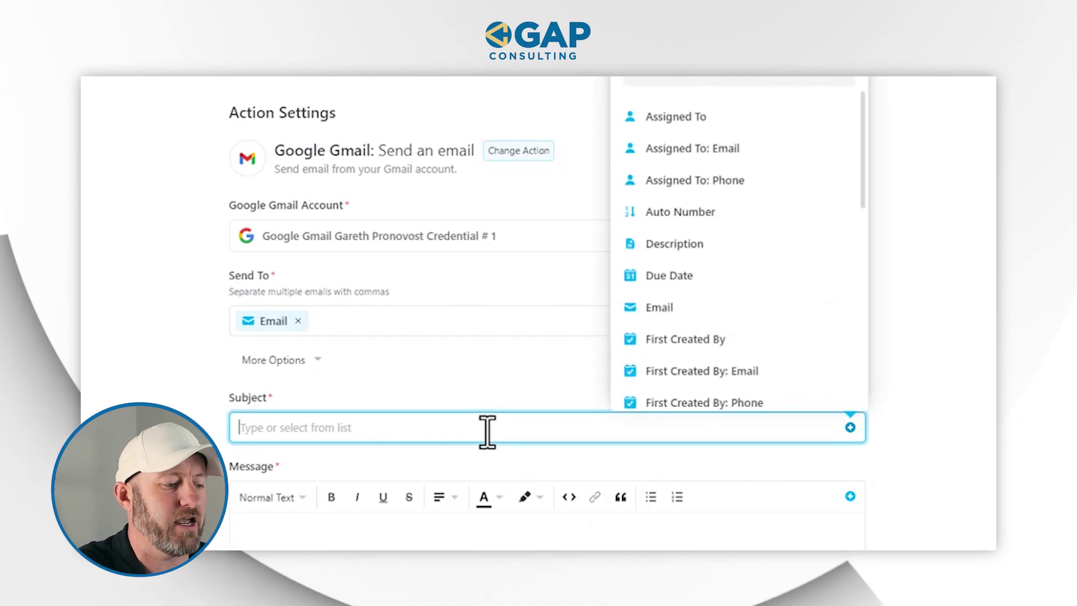
scroll(486, 433, down, 2)
text(Approved)
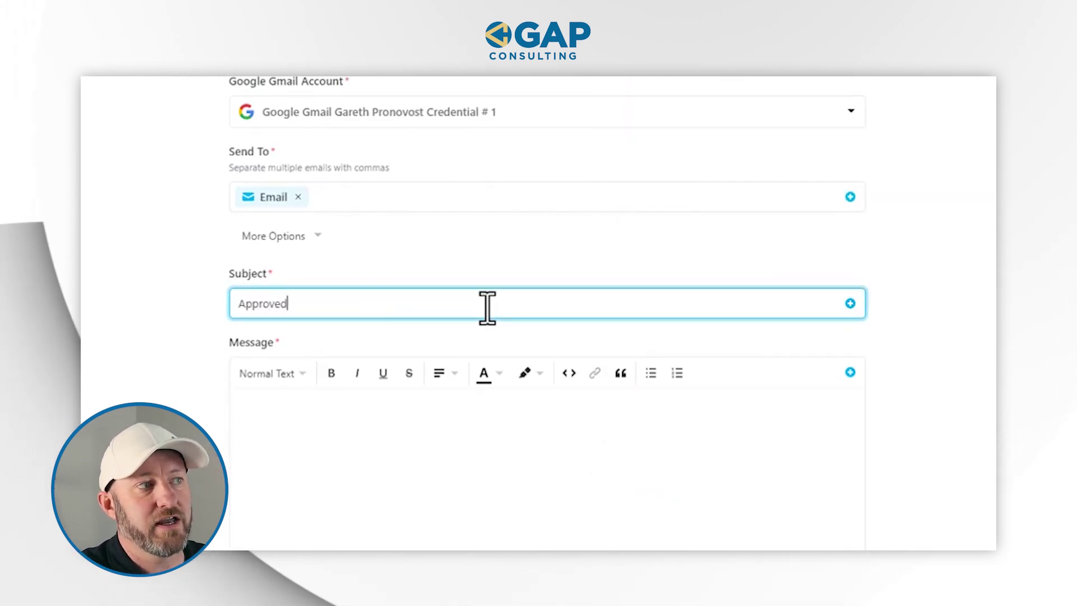
text(!)
key(Tab)
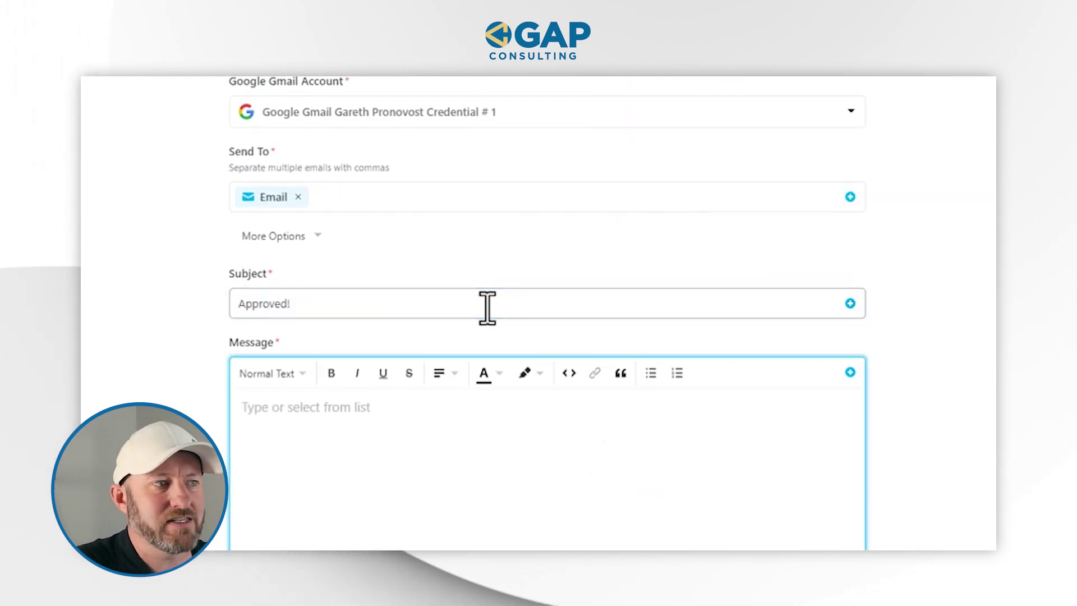
Write the message 'Hi' plus Full Name, 'Thanks for filling out our form - your application is approved!'
click(422, 405)
text(Hi)
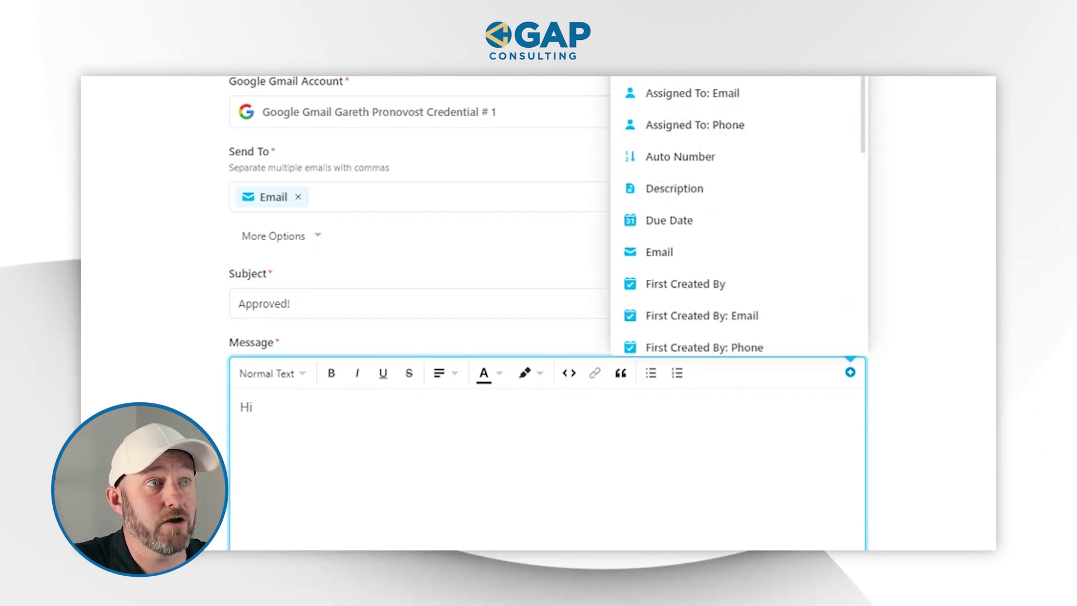
text(nam)
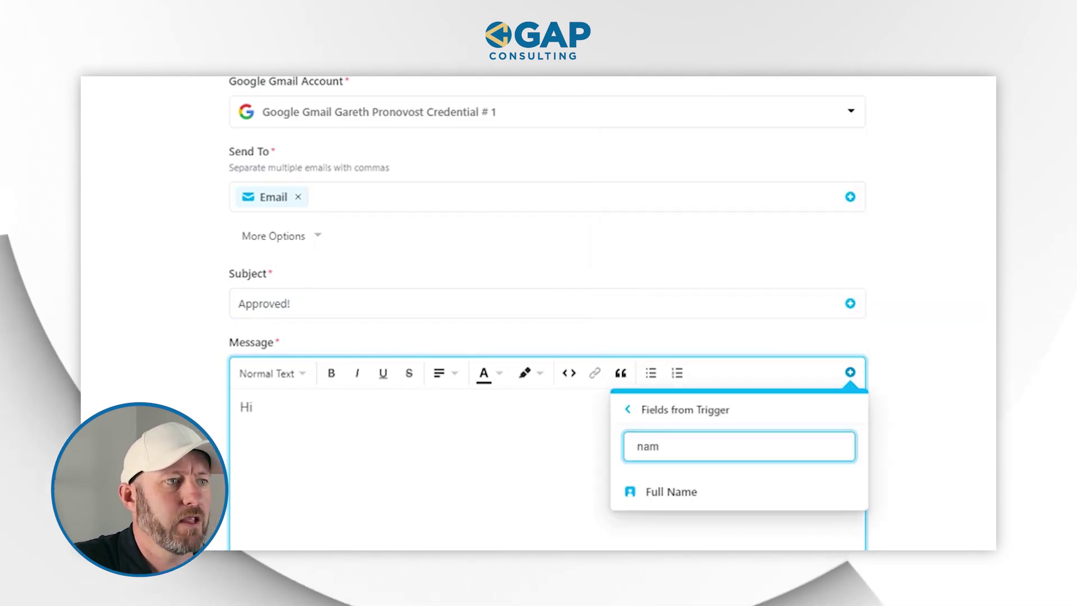
click(740, 495)
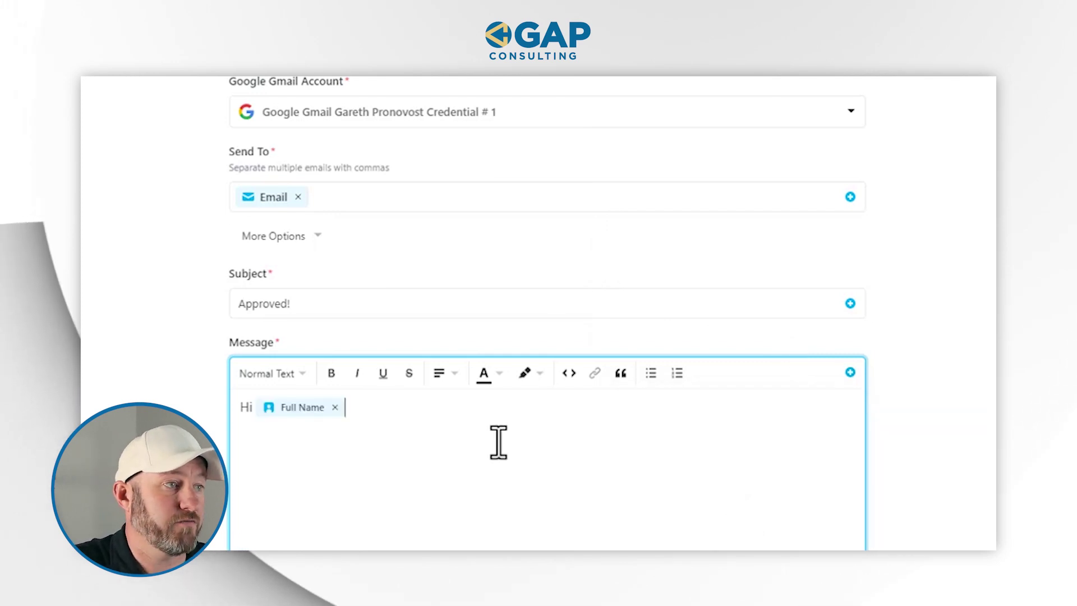
text(,  )
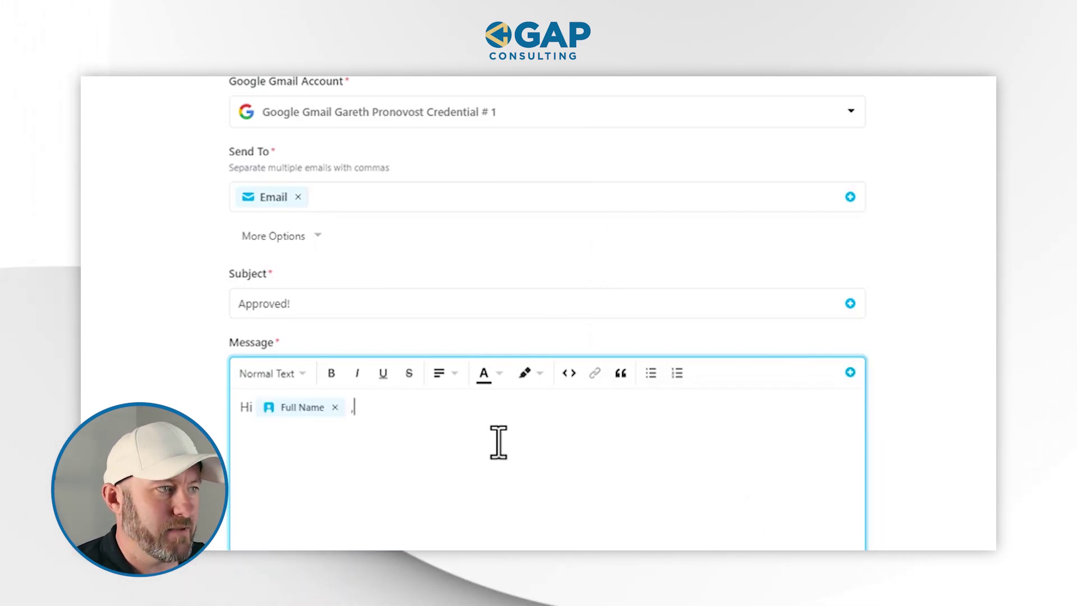
text(Thanks )
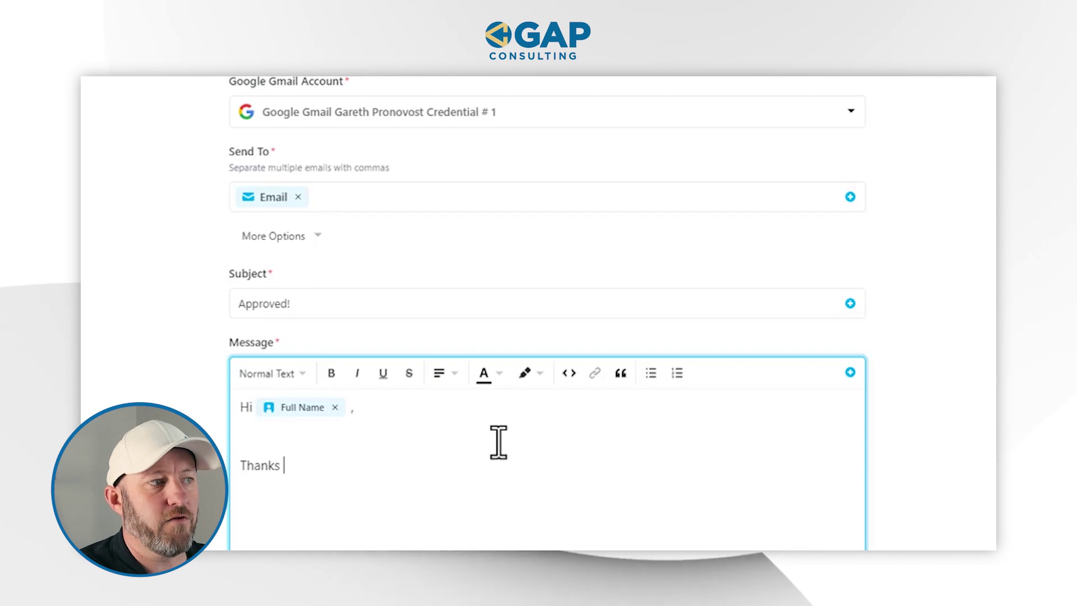
text(for filling out our form - your ap)
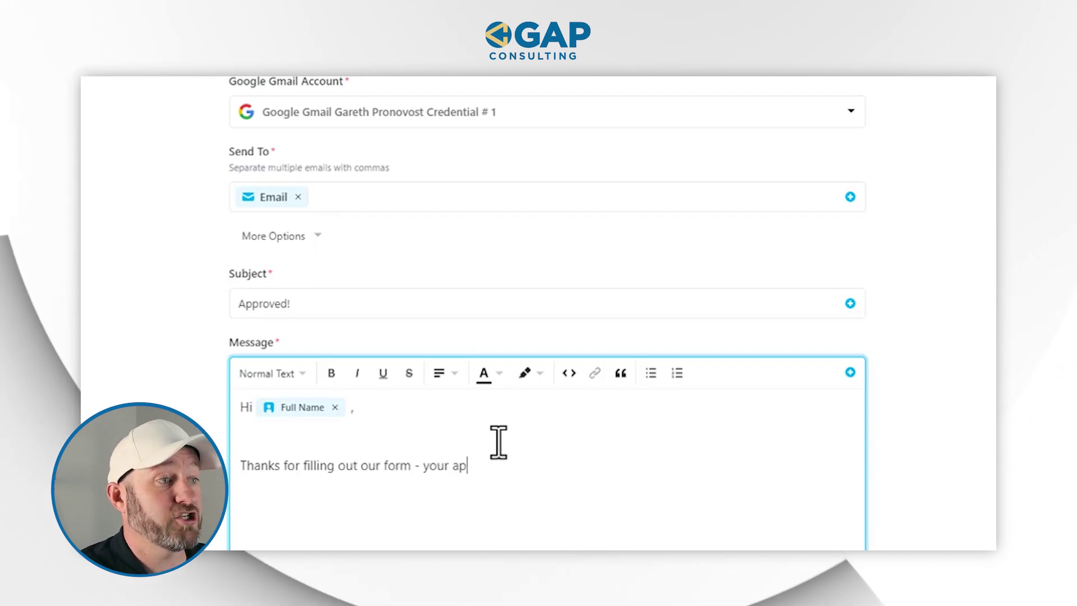
text(plication is app)
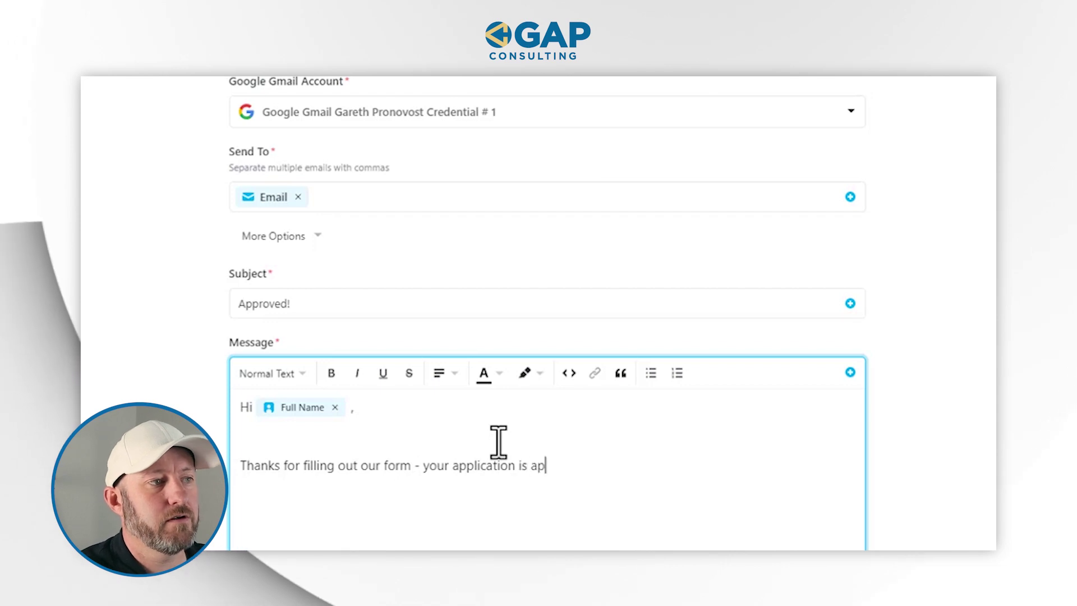
text(roved!)
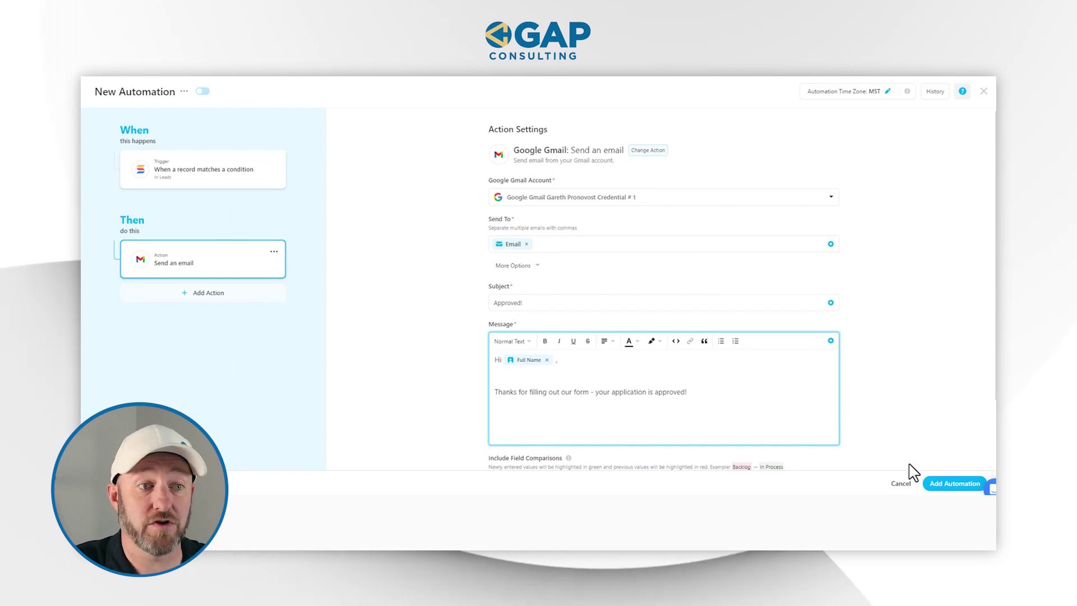
Save the automation switched on, then reopen it for editing
click(951, 483)
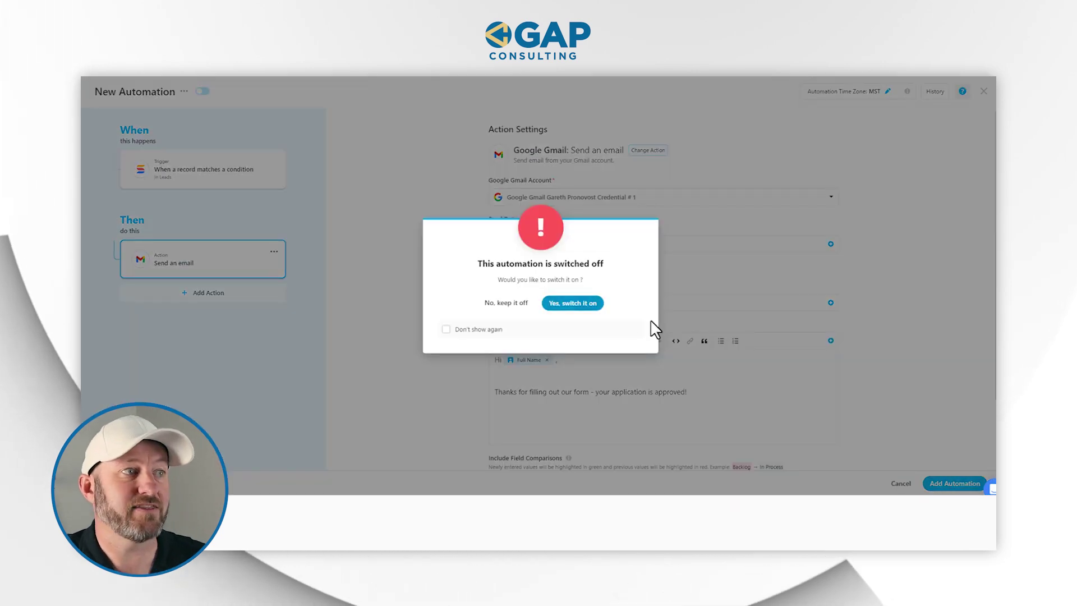
click(572, 307)
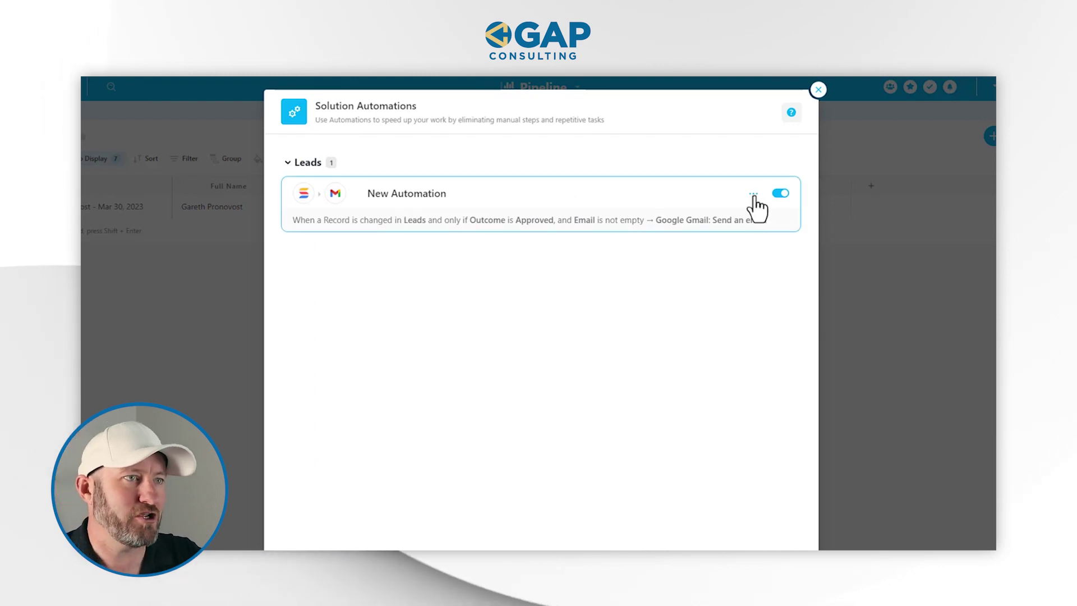
click(753, 194)
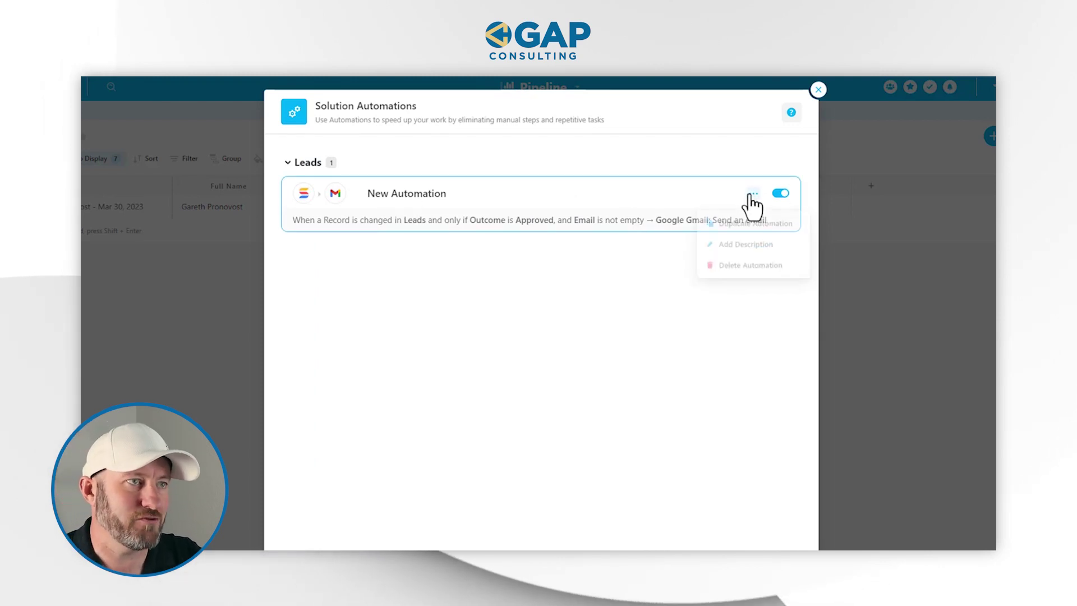
click(441, 193)
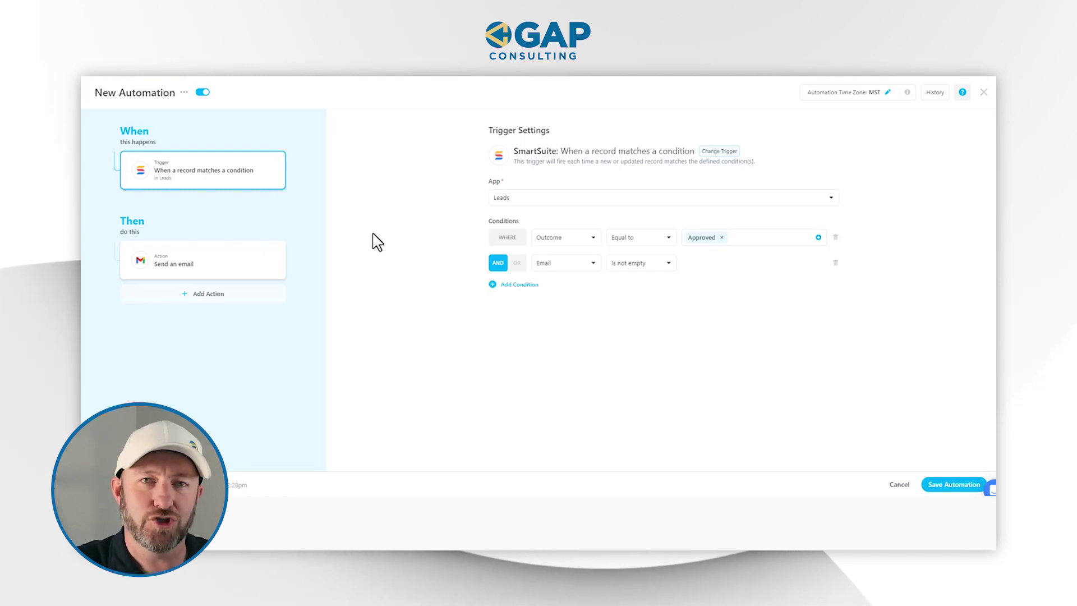
Rename the automation to 'Application Approval' and save it
click(184, 93)
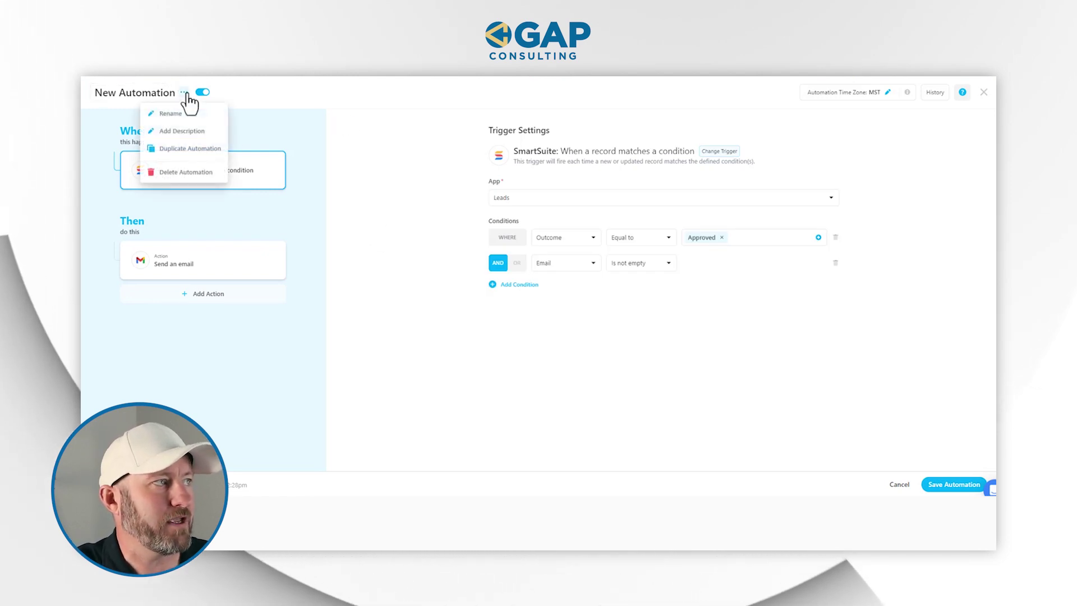
click(165, 114)
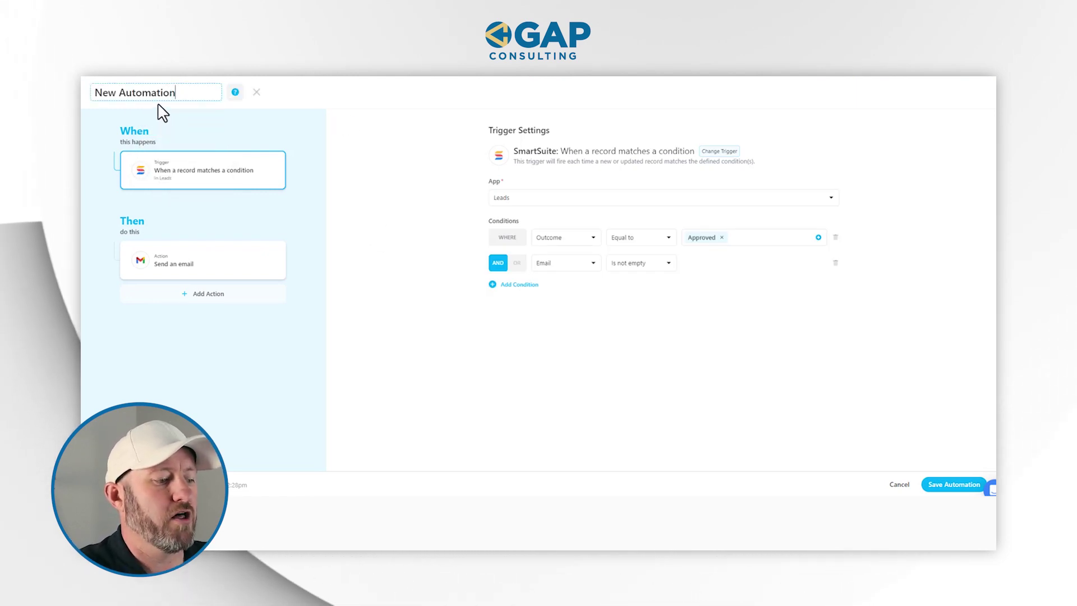
key(ctrl+a)
text(Application Approval)
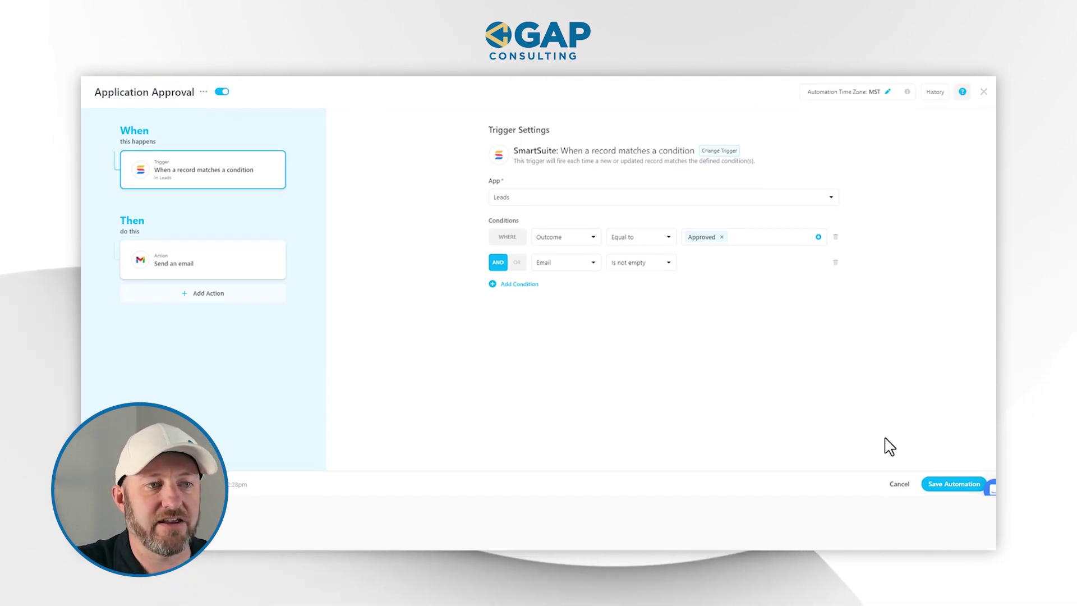
click(944, 481)
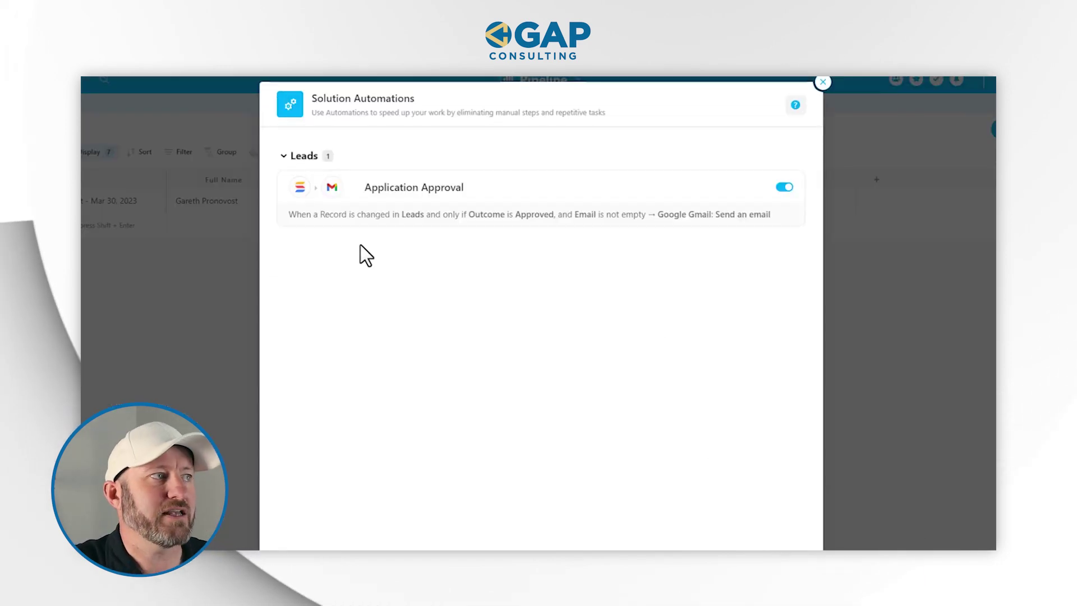
Duplicate the Application Approval automation as 'Application Denied' and open the copy for editing
click(756, 188)
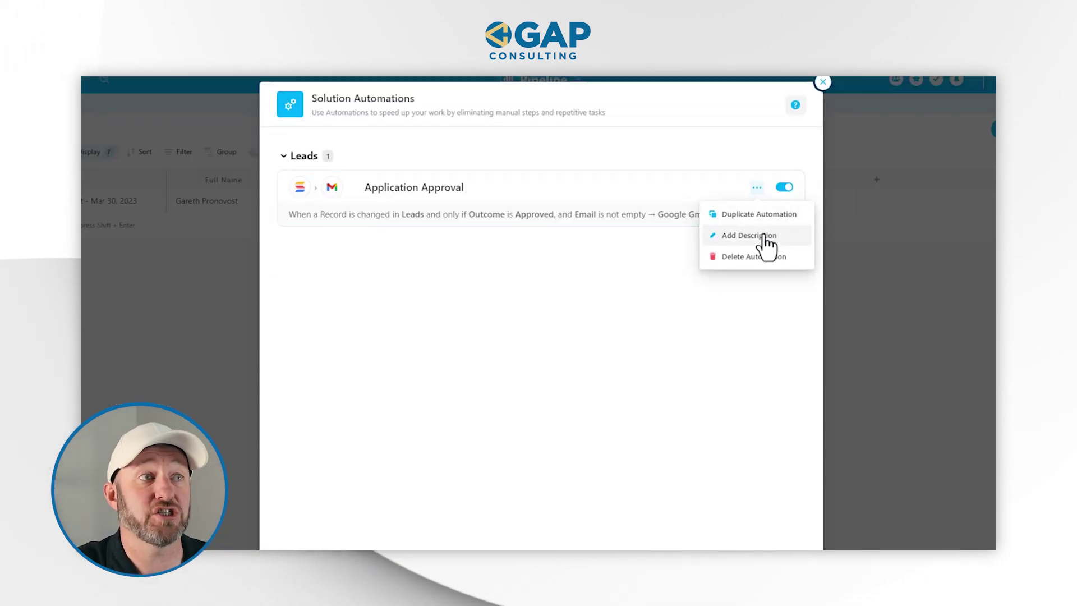
click(757, 214)
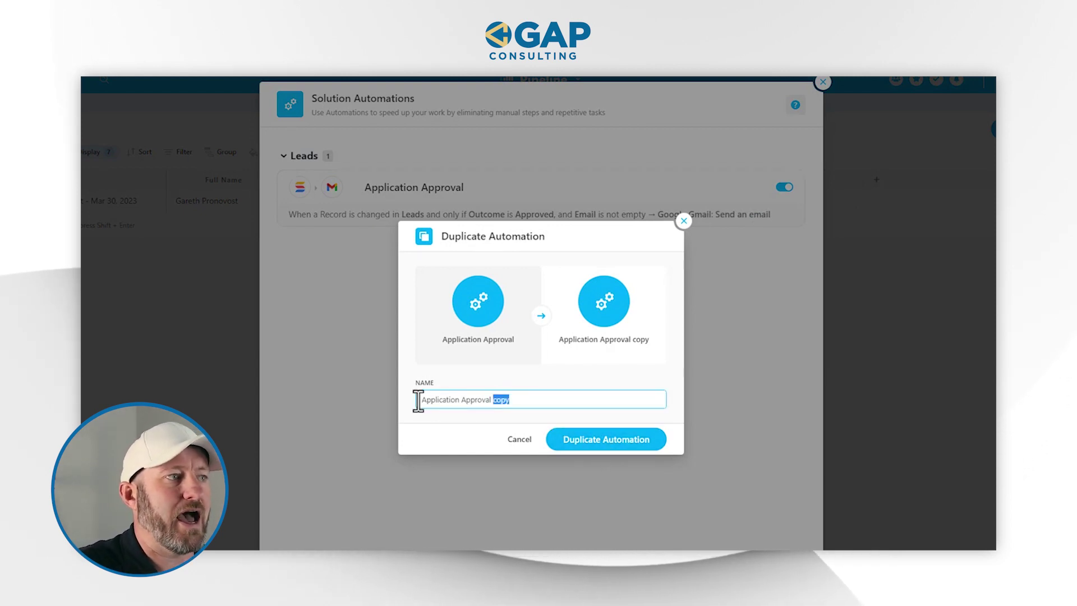
text(Denied)
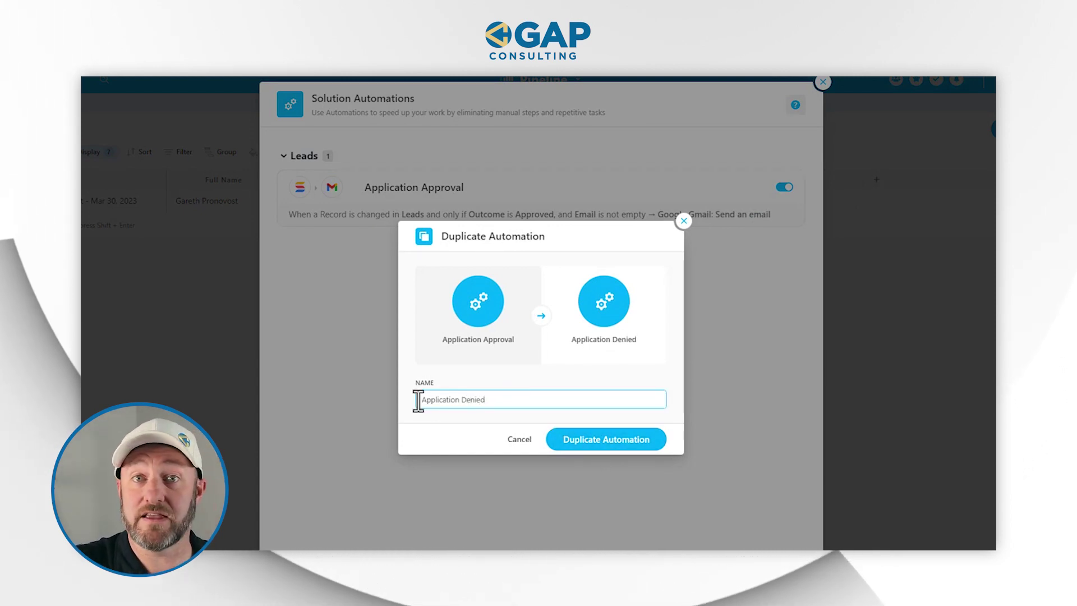
click(608, 449)
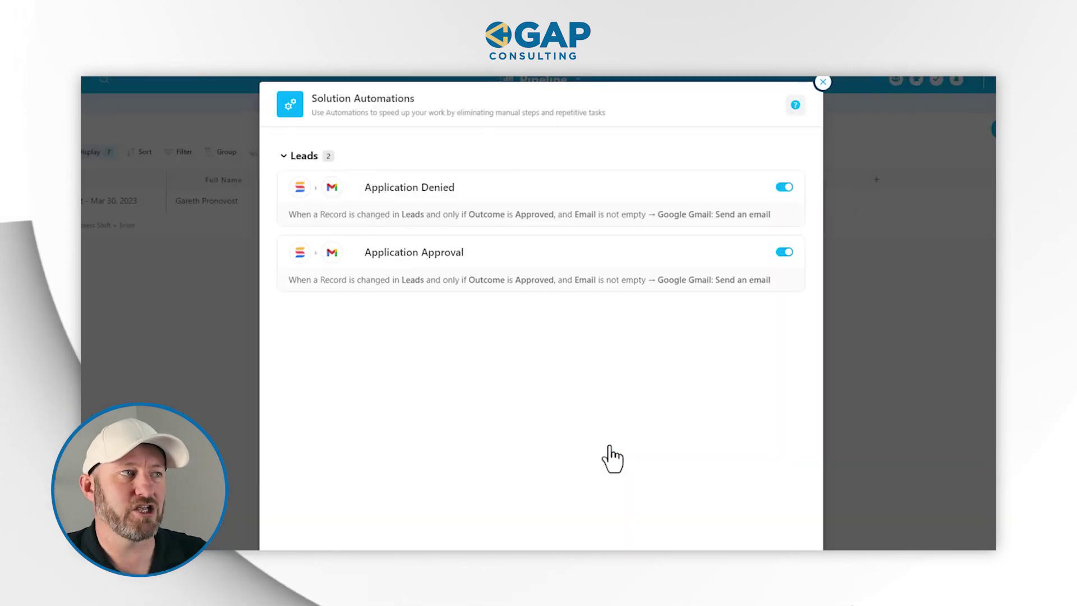
click(426, 196)
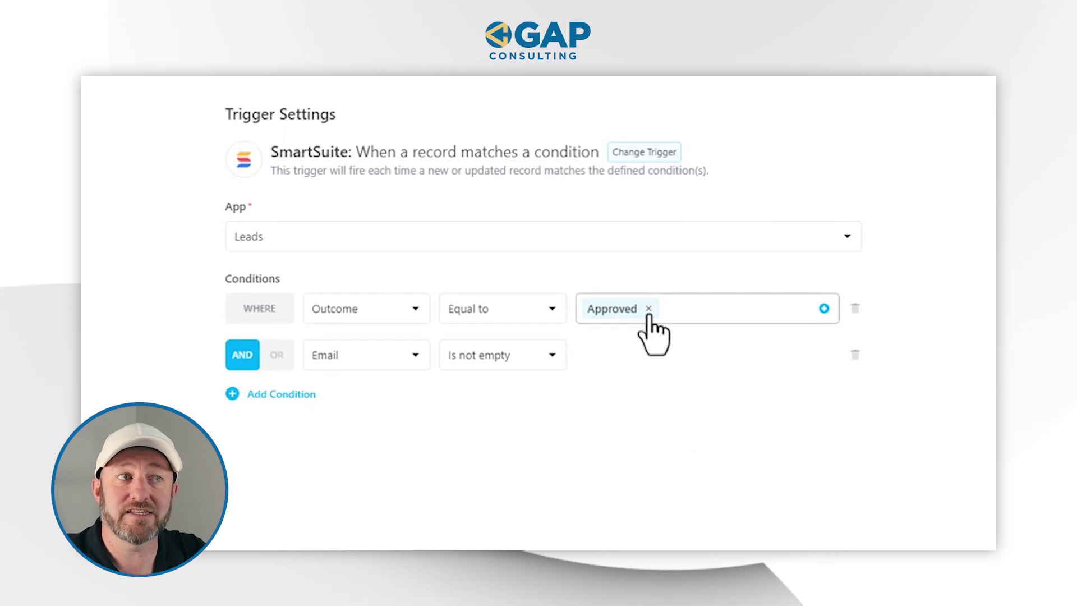
Change the trigger's Outcome condition value from Approved to Denied
click(649, 314)
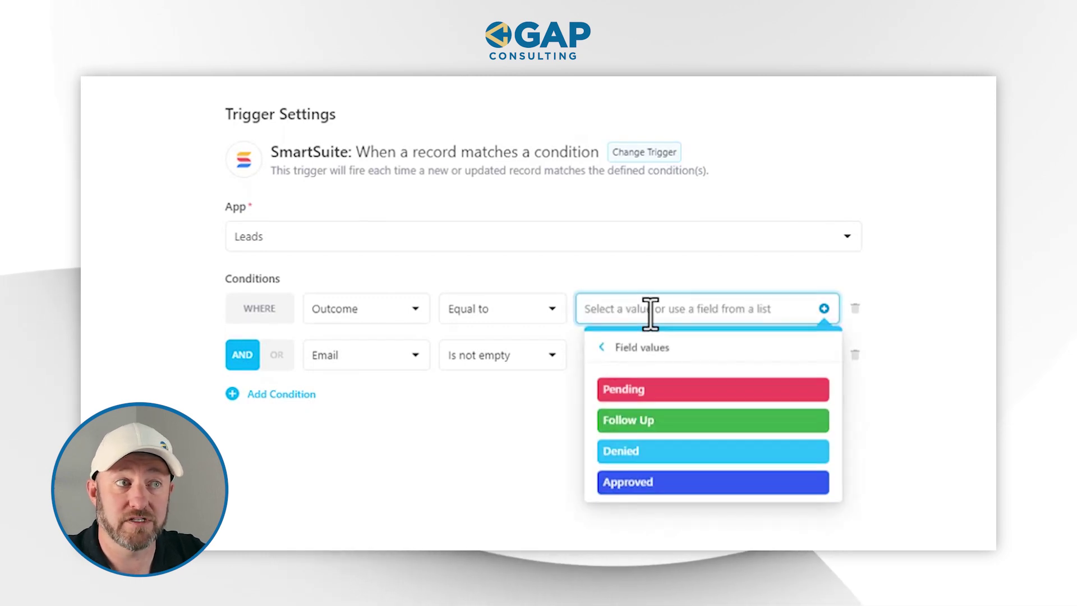
click(673, 450)
key(Escape)
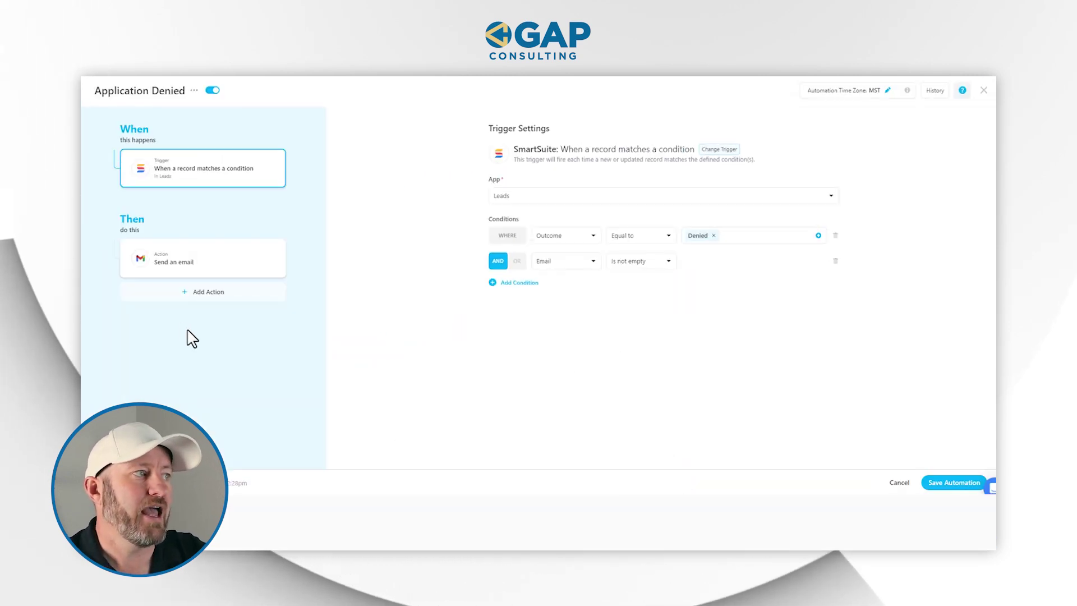
Set the email subject to 'Denied!' and change 'approved' to 'denied' in the message
click(178, 267)
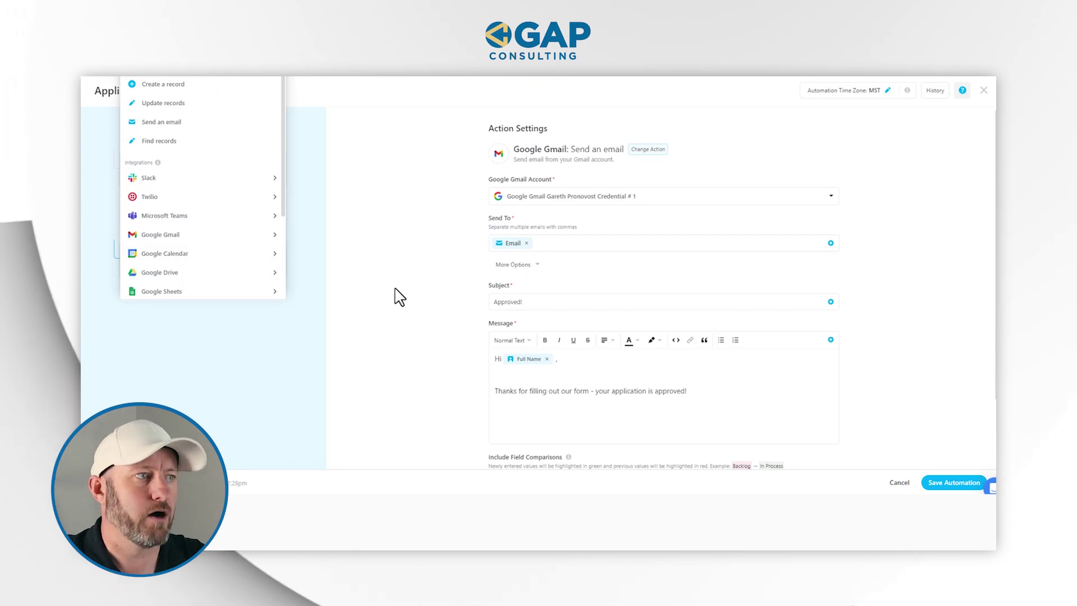
click(529, 304)
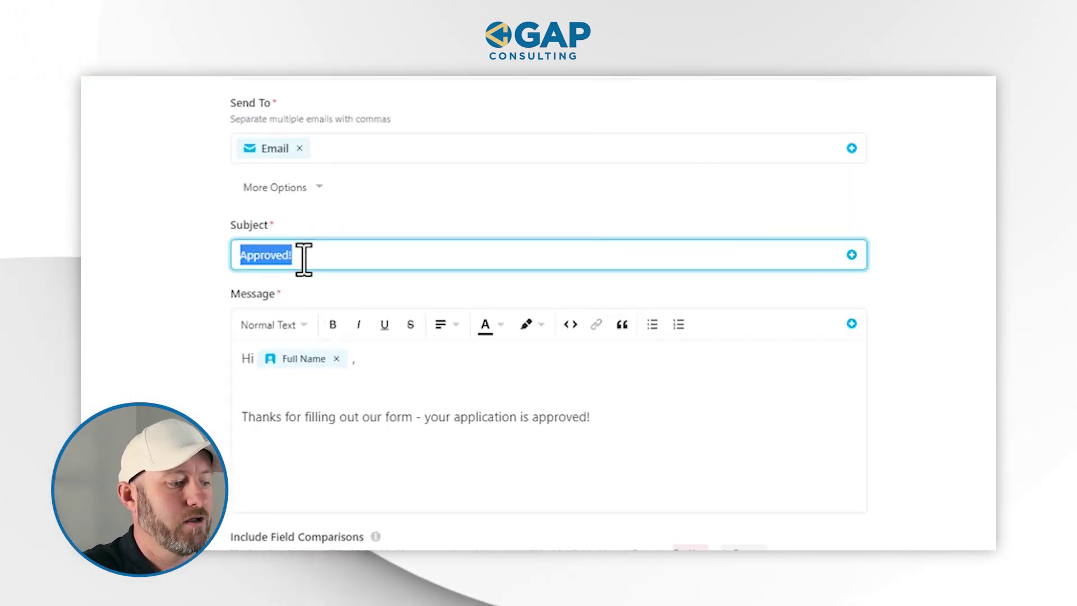
text(Denied!)
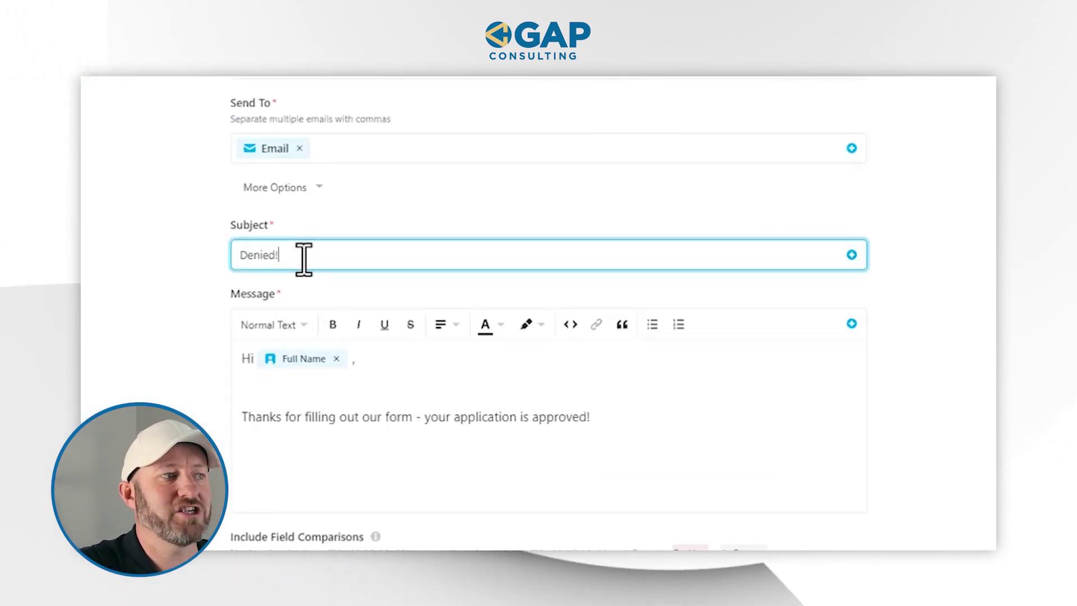
double_click(567, 418)
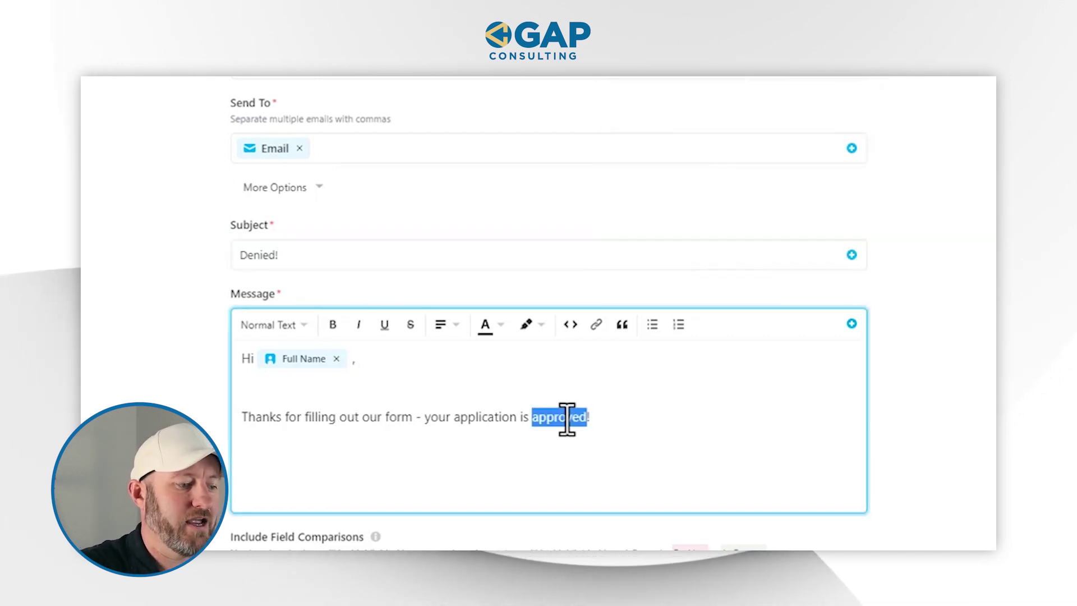
text(denied)
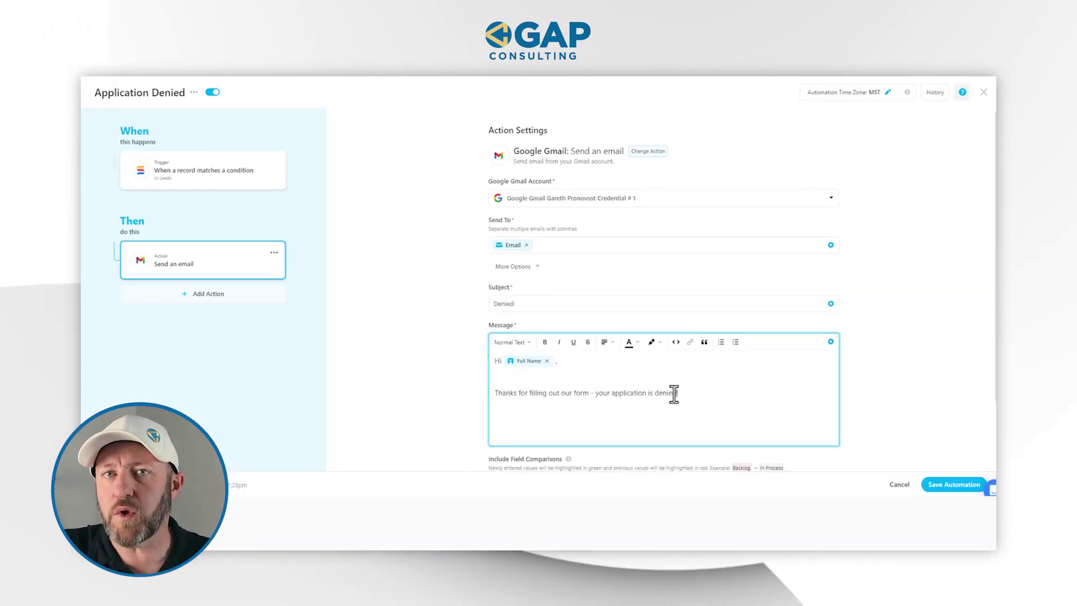
Save the Application Denied automation and return to the Leads All Records grid
click(936, 487)
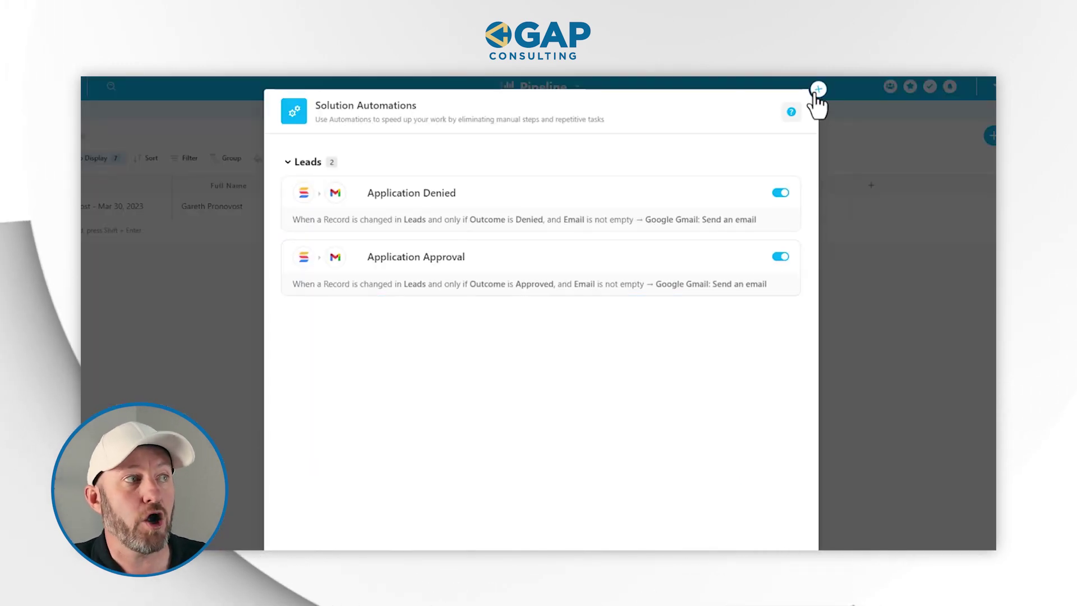
click(821, 150)
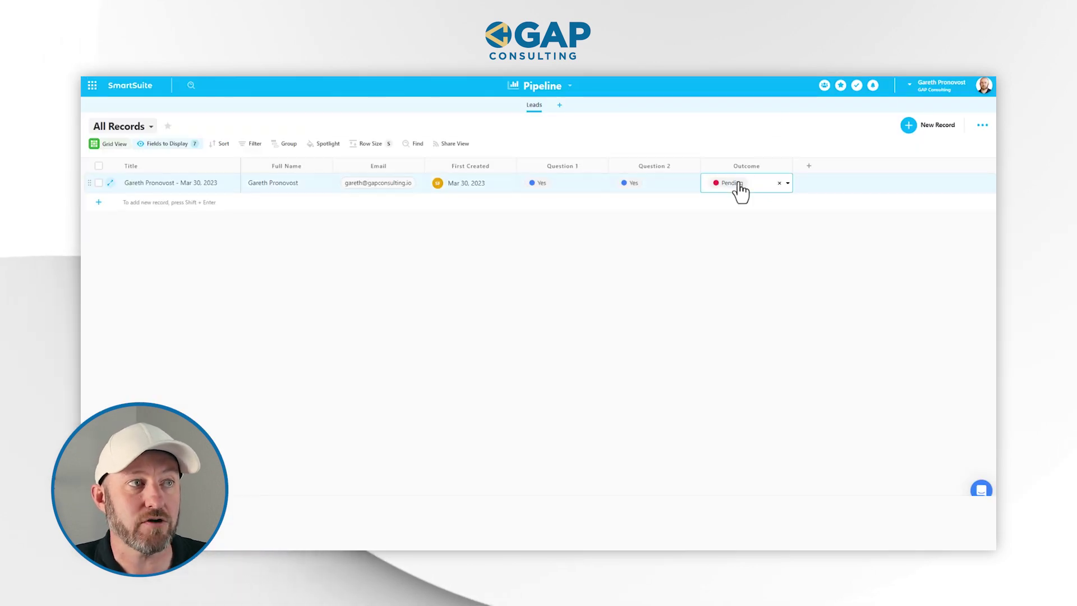
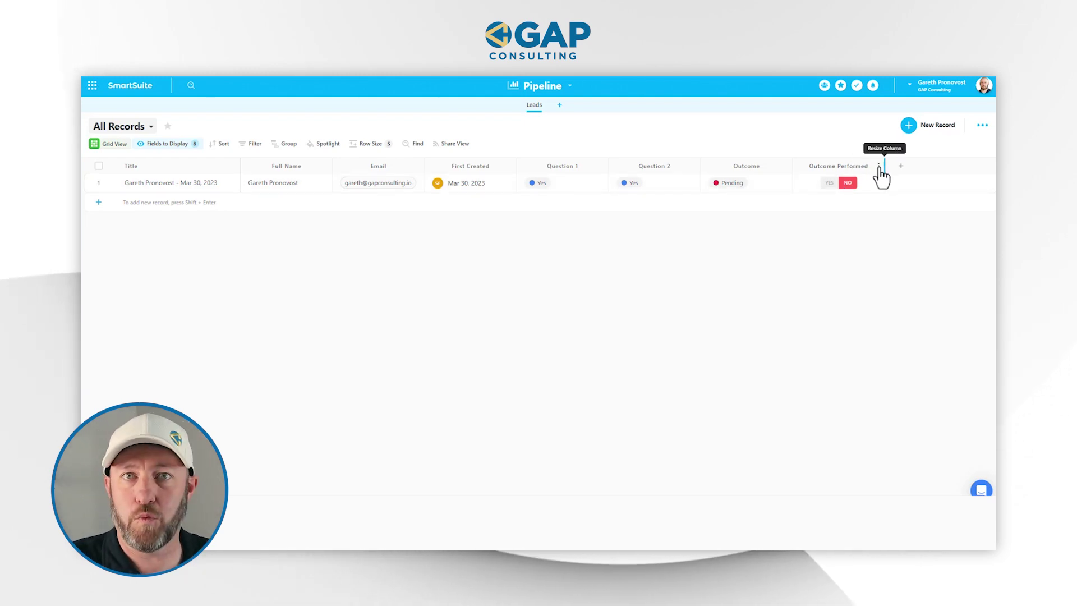
Open the Application Approval automation from the Pipeline solution's automations
click(547, 87)
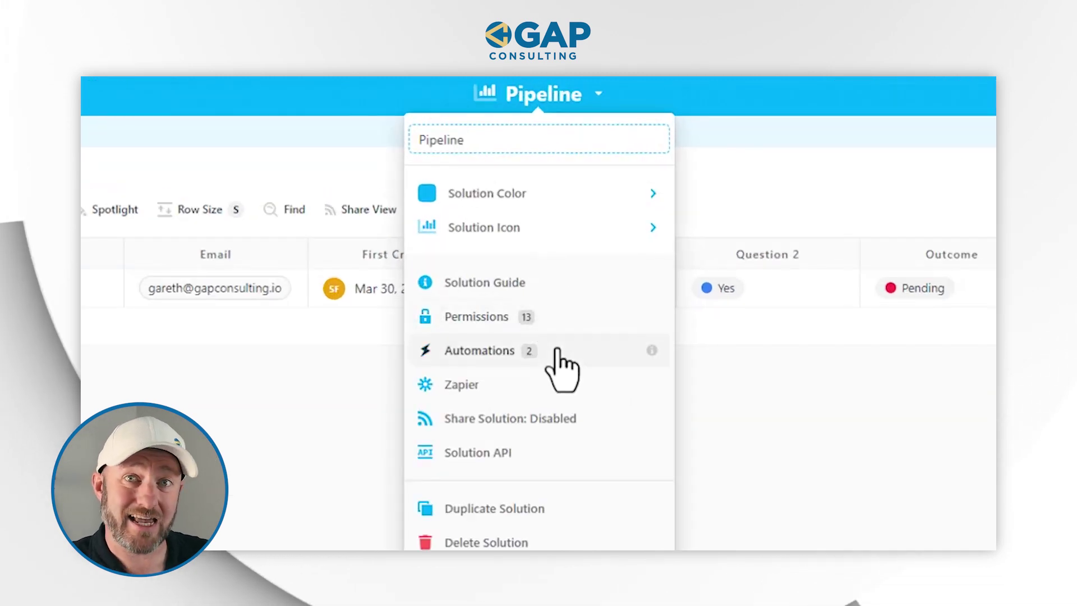
click(557, 350)
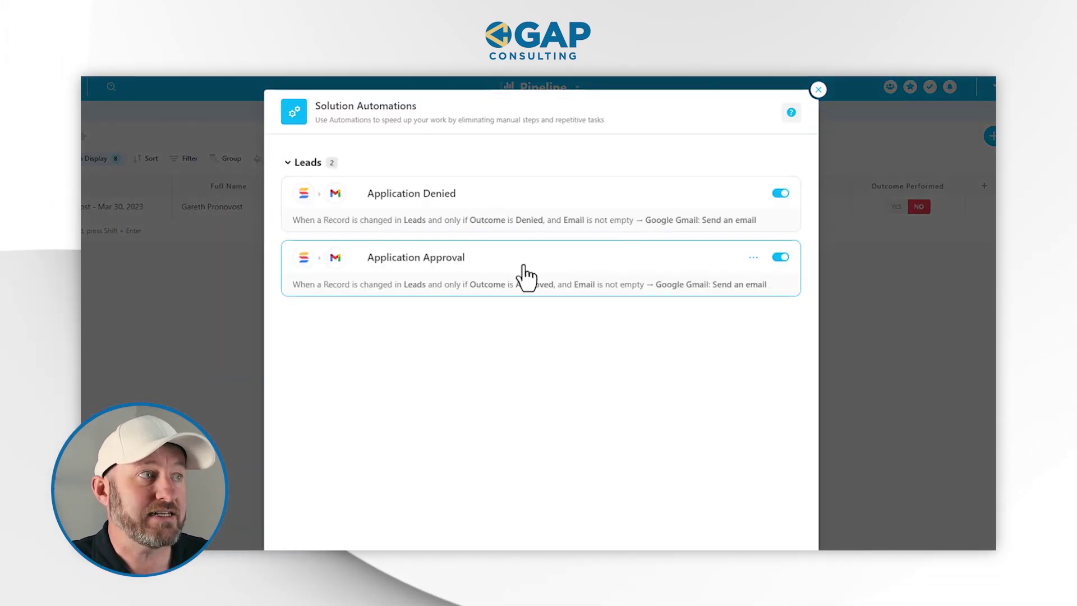
click(524, 267)
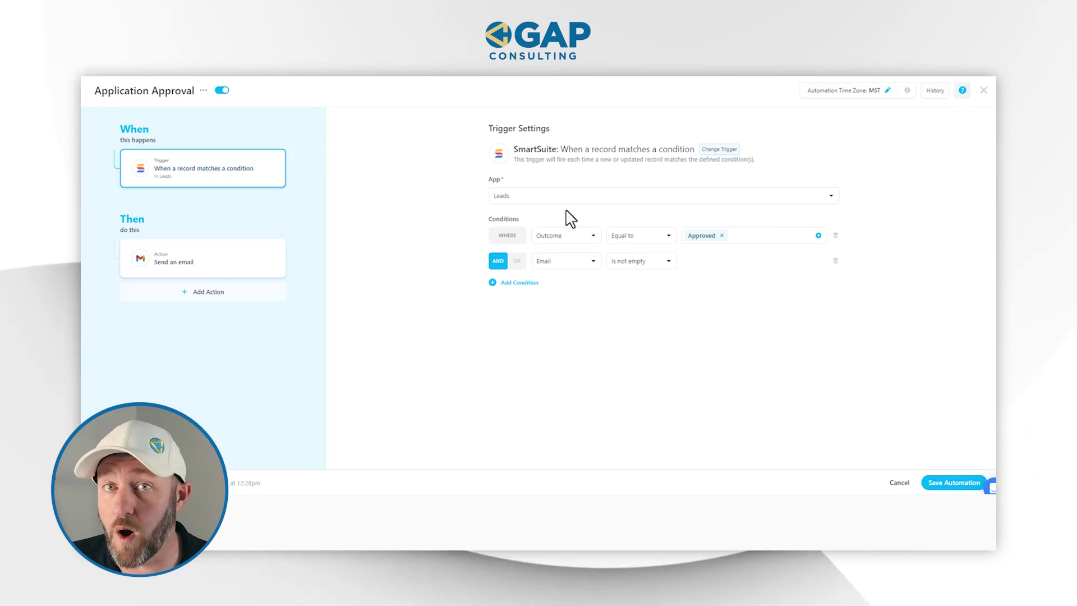
Add a trigger condition requiring Outcome Performed to equal No
click(522, 283)
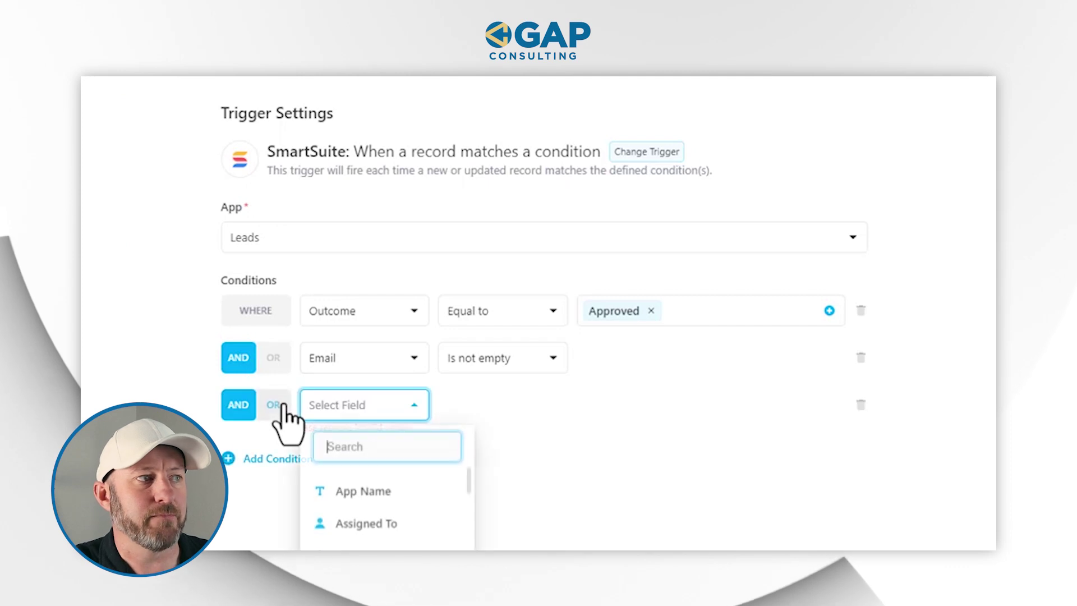
scroll(387, 522, down, 5)
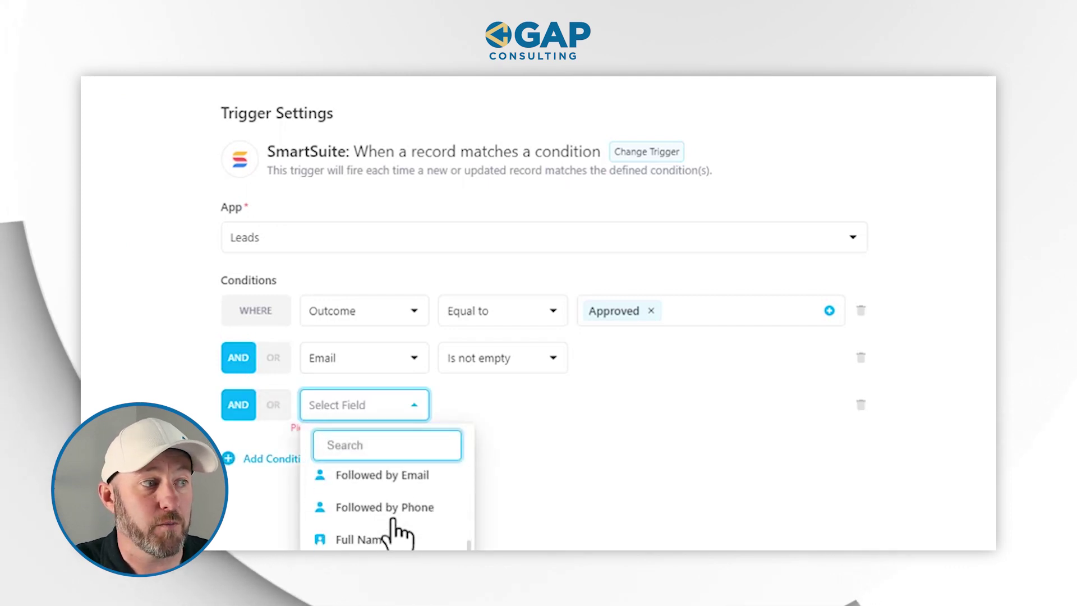
text(per)
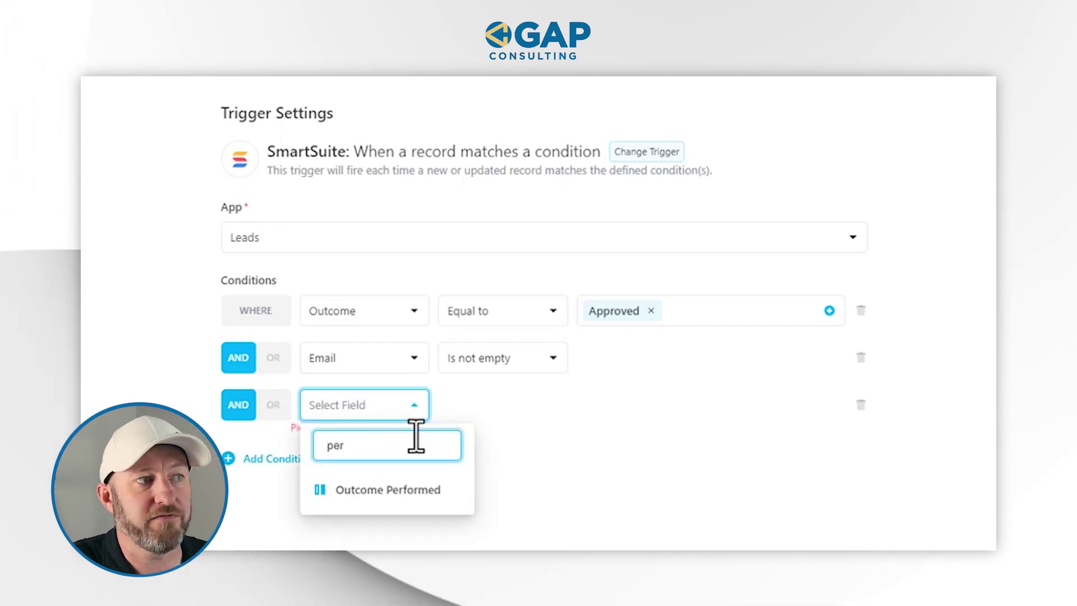
click(403, 491)
click(533, 405)
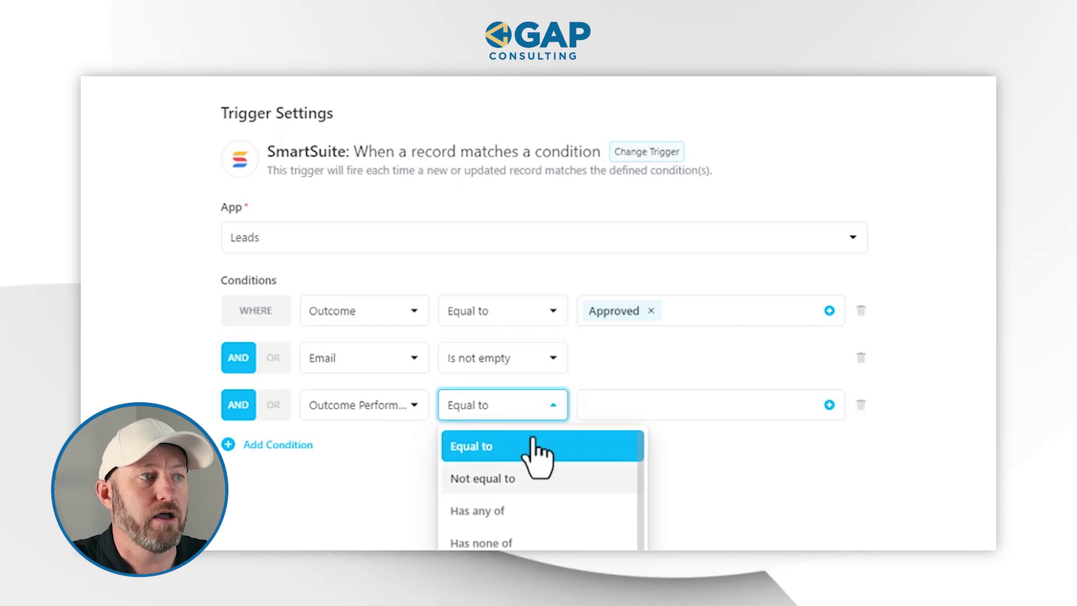
click(537, 447)
click(655, 402)
click(654, 522)
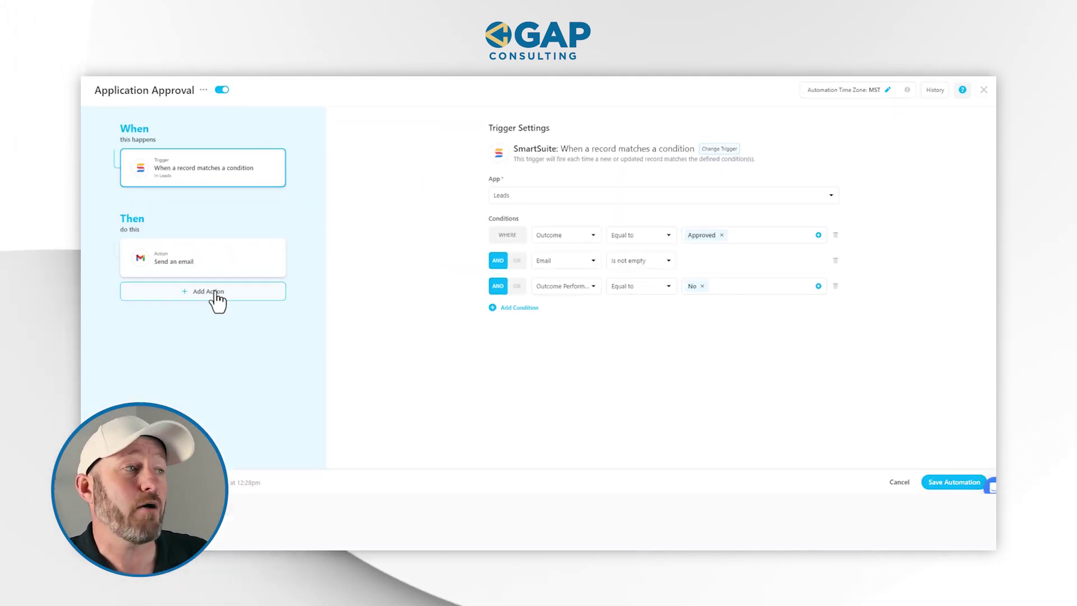
Add an Update records action setting Outcome Performed to Yes, then save the automation
click(215, 292)
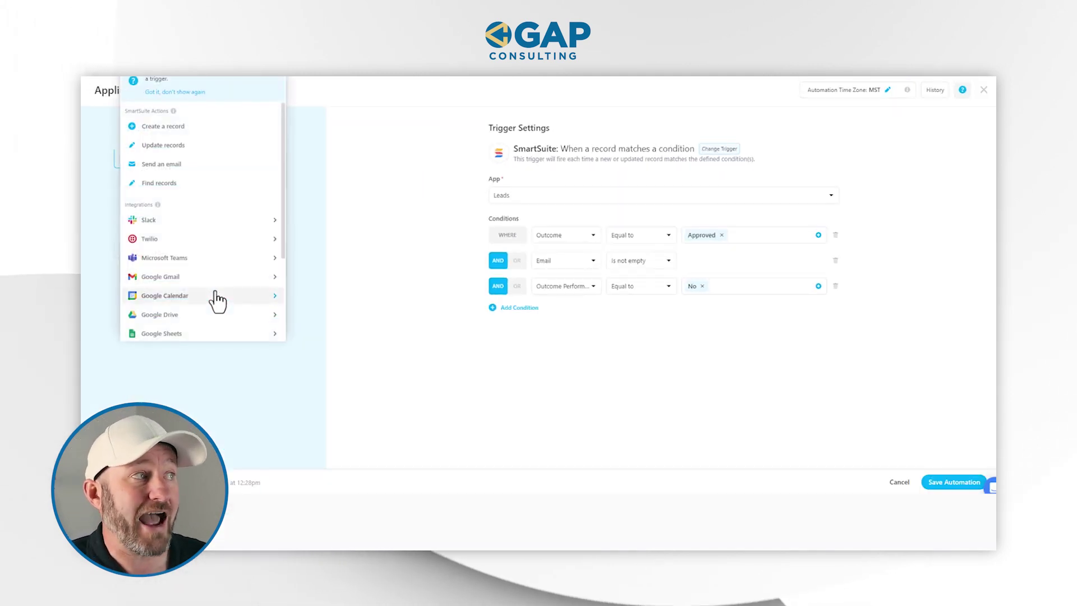
click(180, 147)
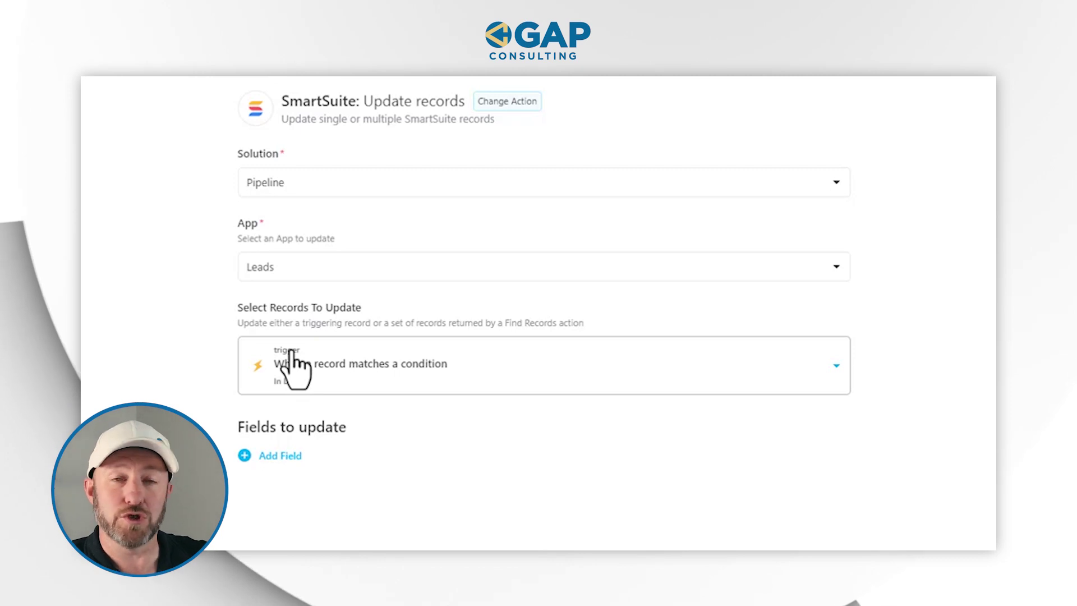
click(286, 455)
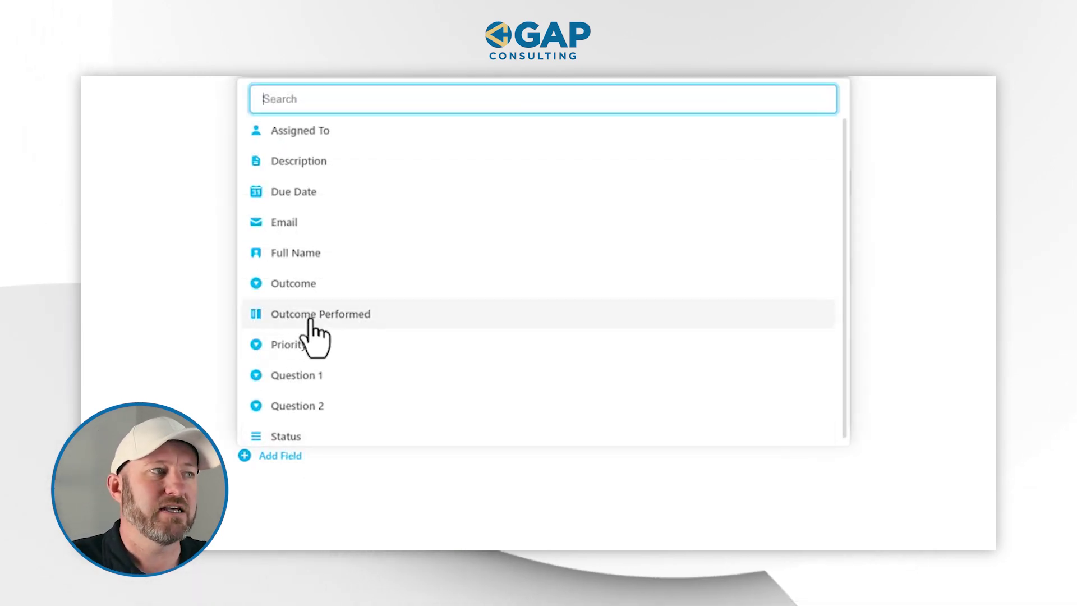
click(310, 315)
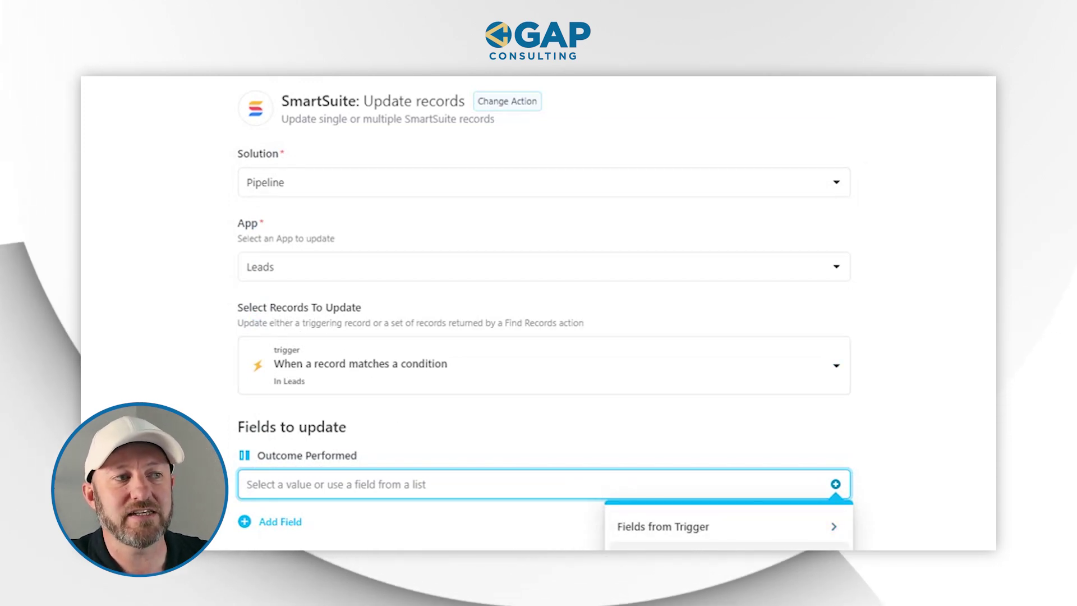
click(698, 561)
click(673, 567)
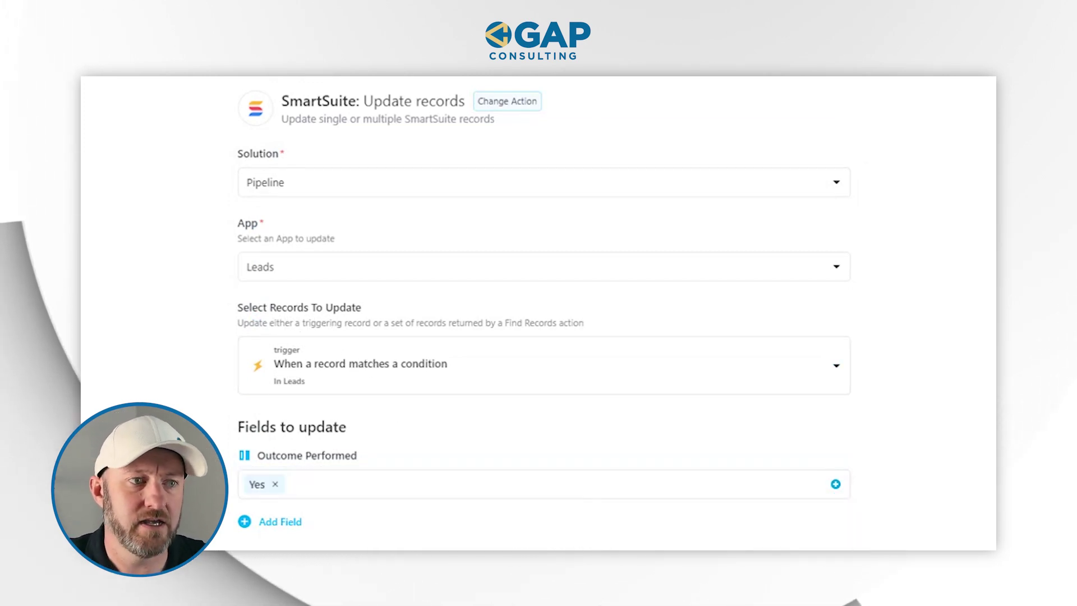
click(956, 482)
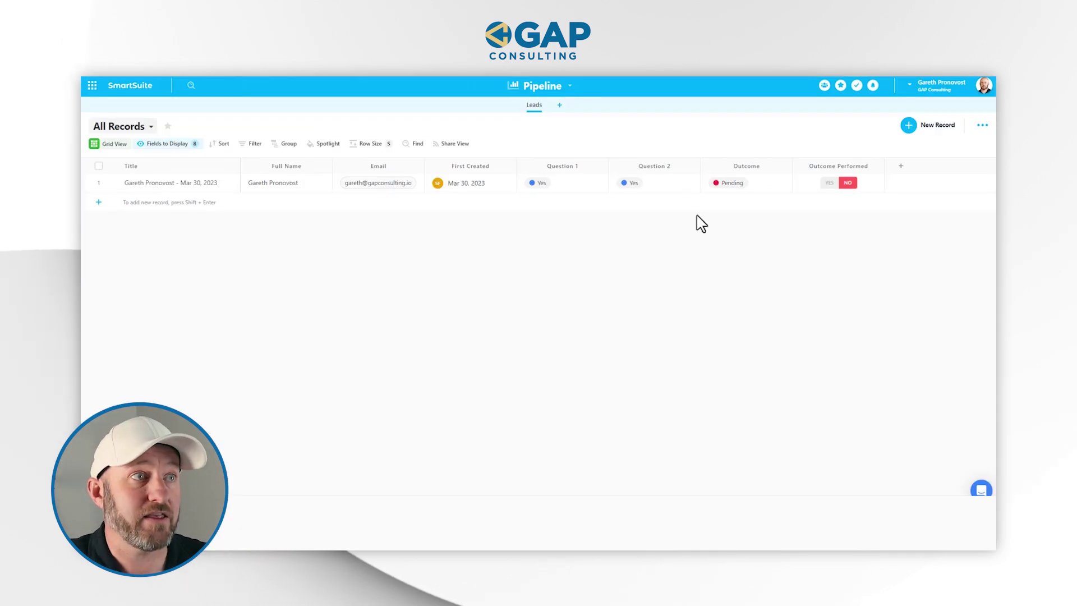
Set the lead's Outcome to Approved in the Leads grid and wait for Outcome Performed to become Yes
click(764, 193)
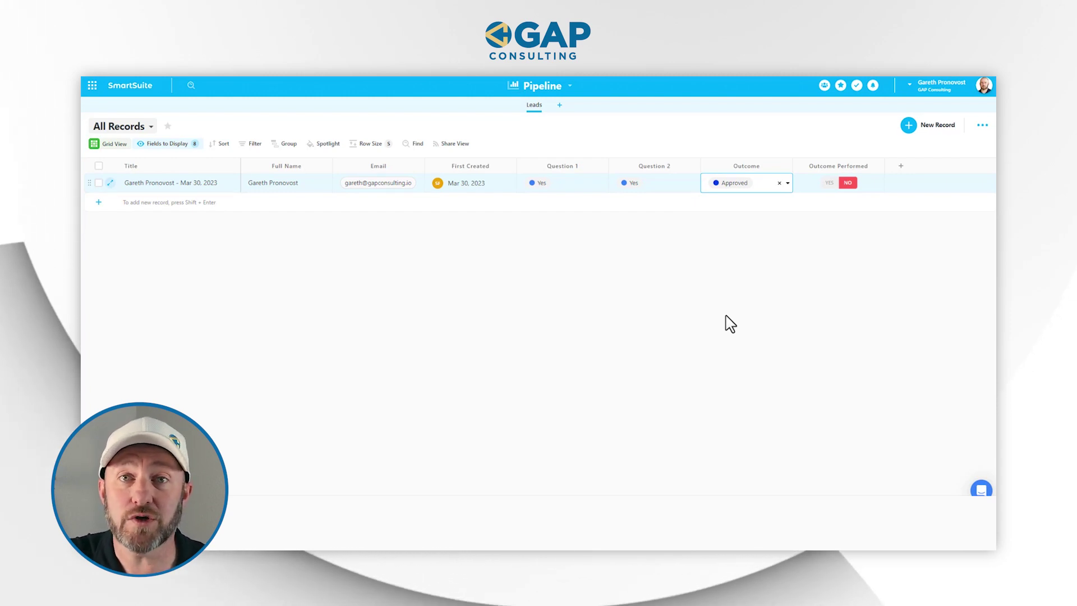
click(842, 192)
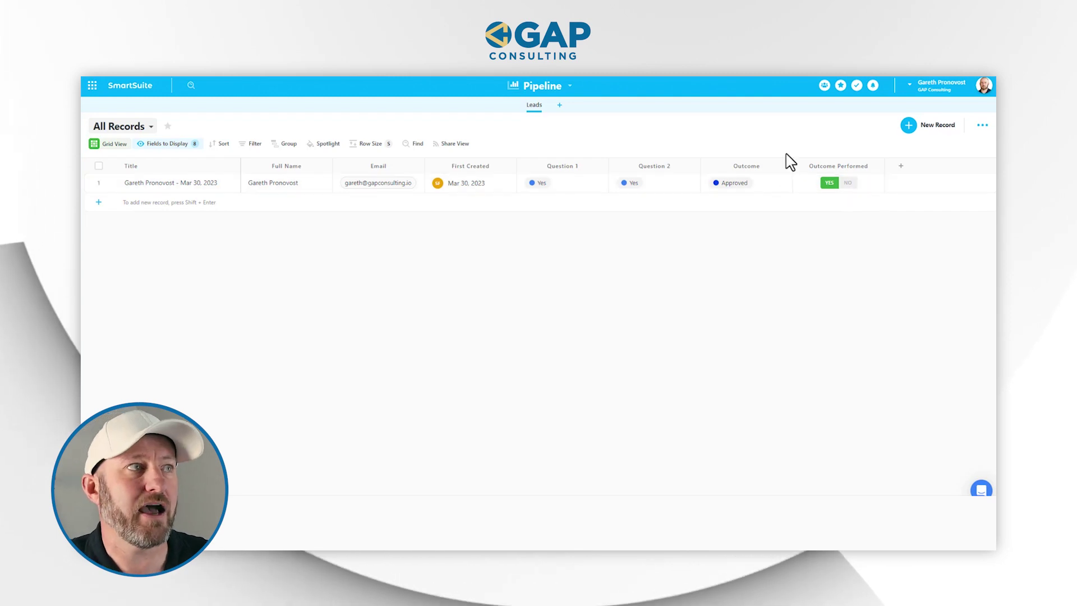
click(552, 88)
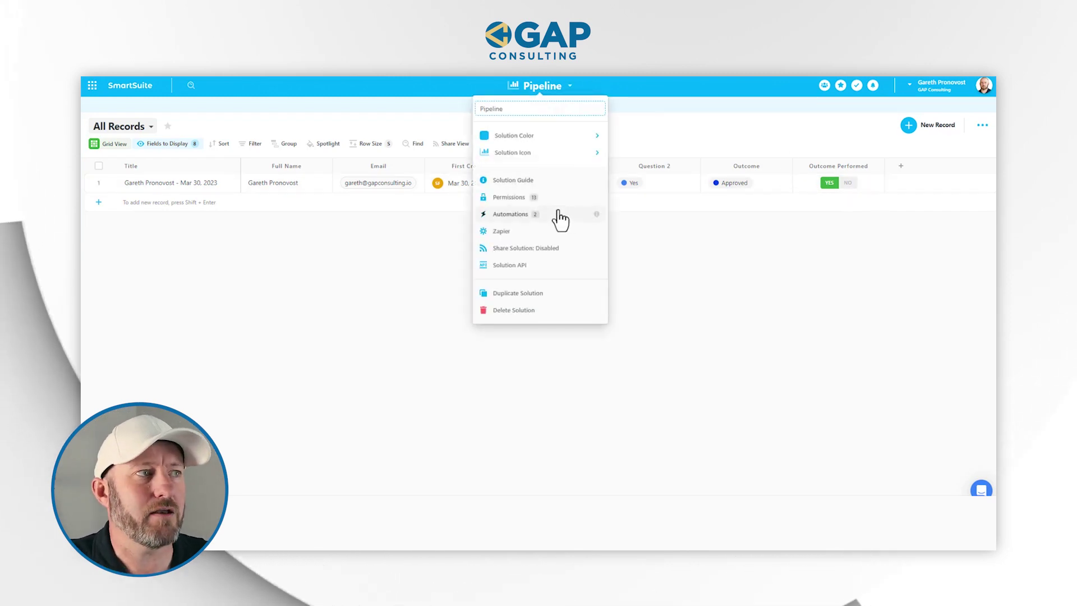
Check the Application Approval run history for a Success entry, then close the editor
click(558, 216)
click(520, 267)
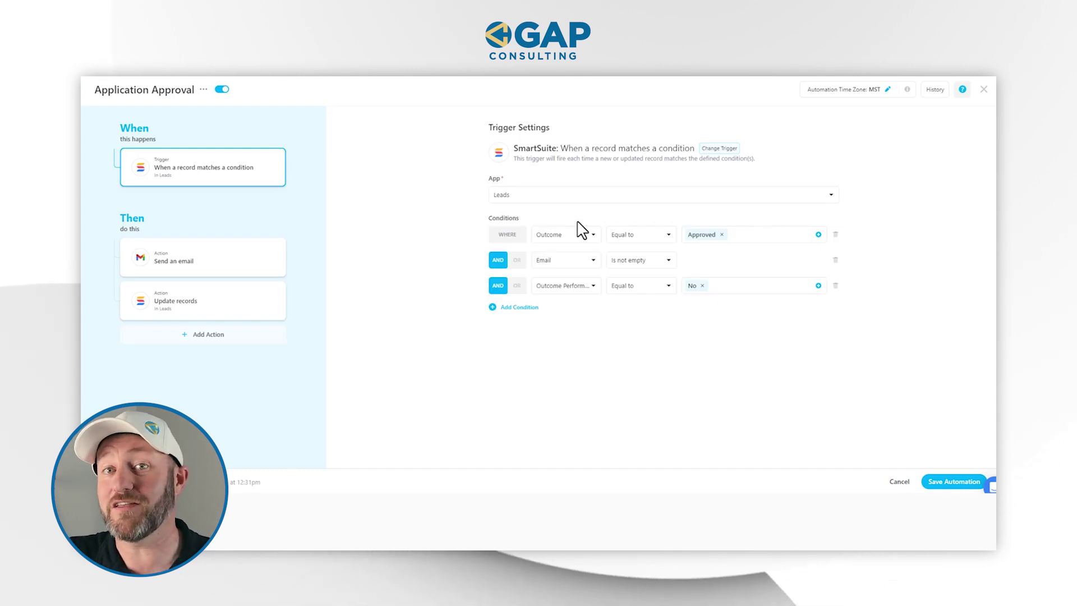
click(936, 92)
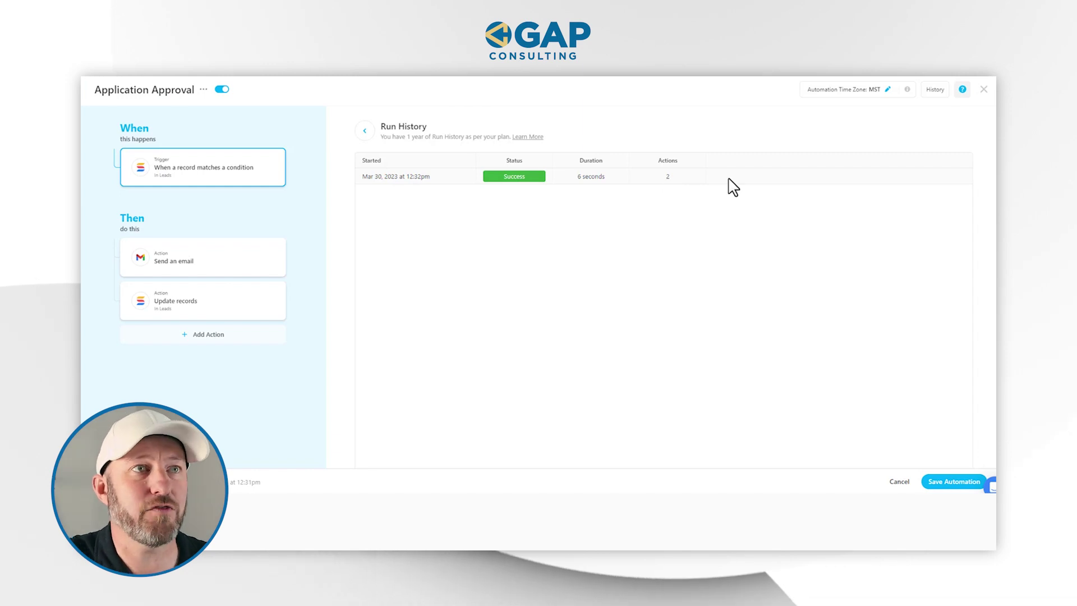
click(984, 89)
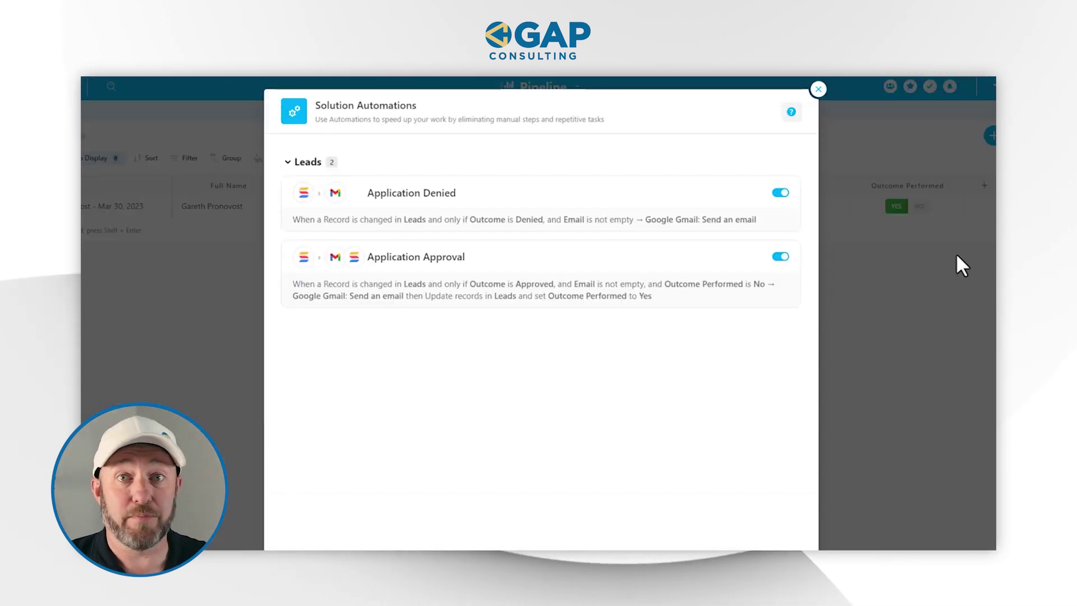